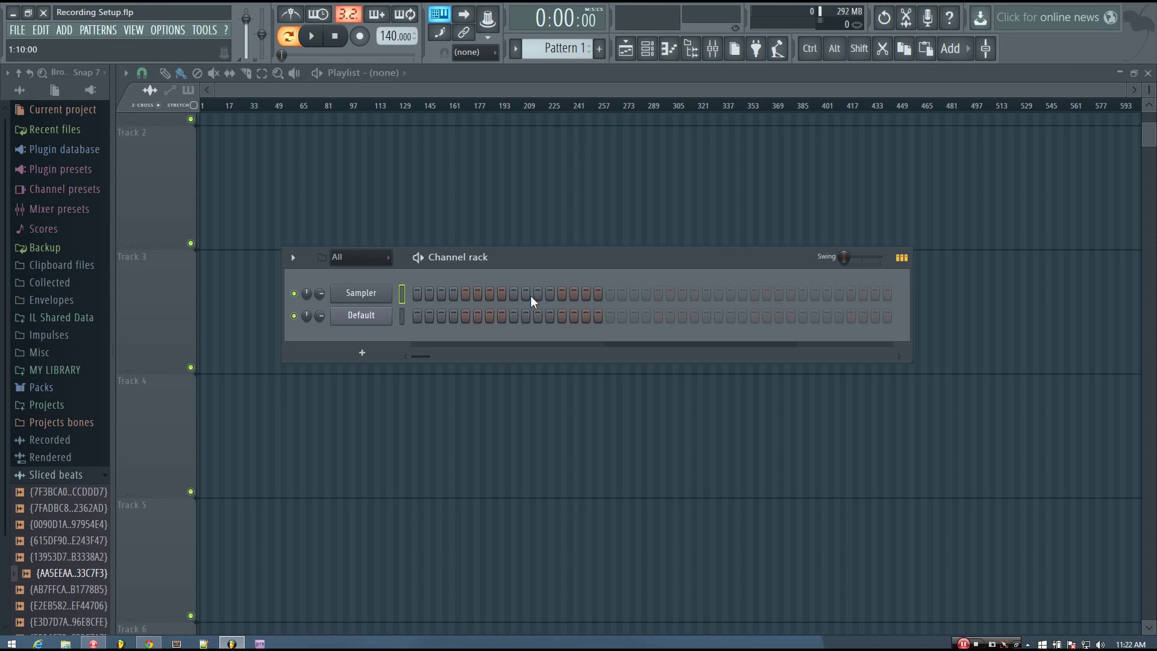
- Turn on typing-keyboard-to-piano and select the Default channel in the Channel rack
click(440, 16)
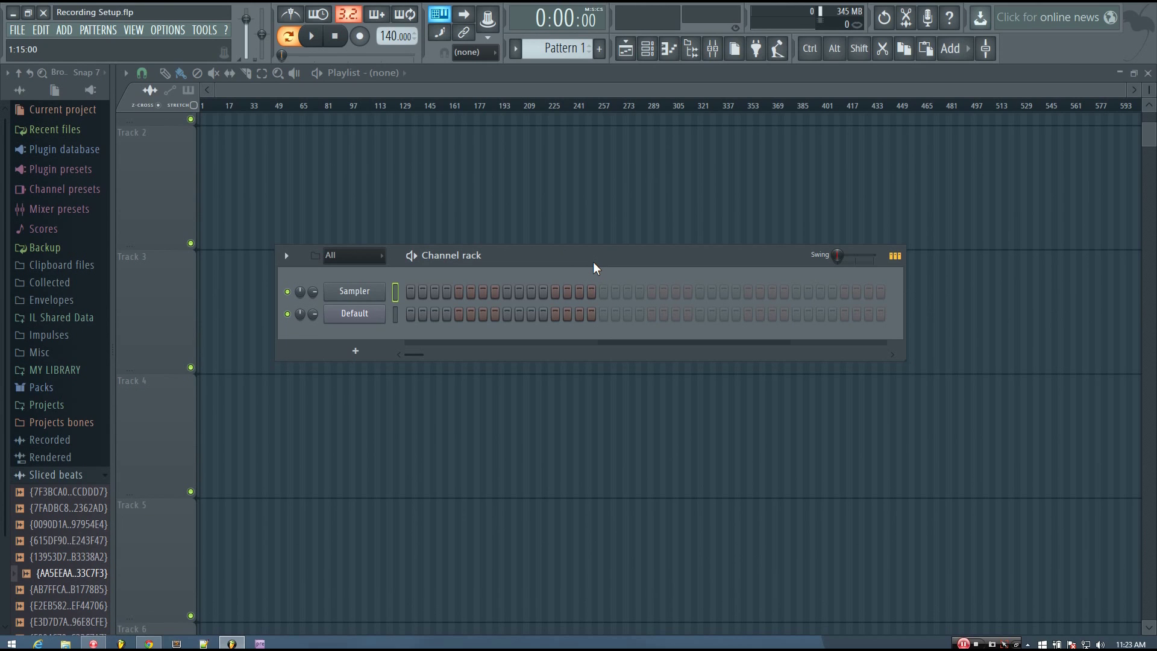
click(394, 314)
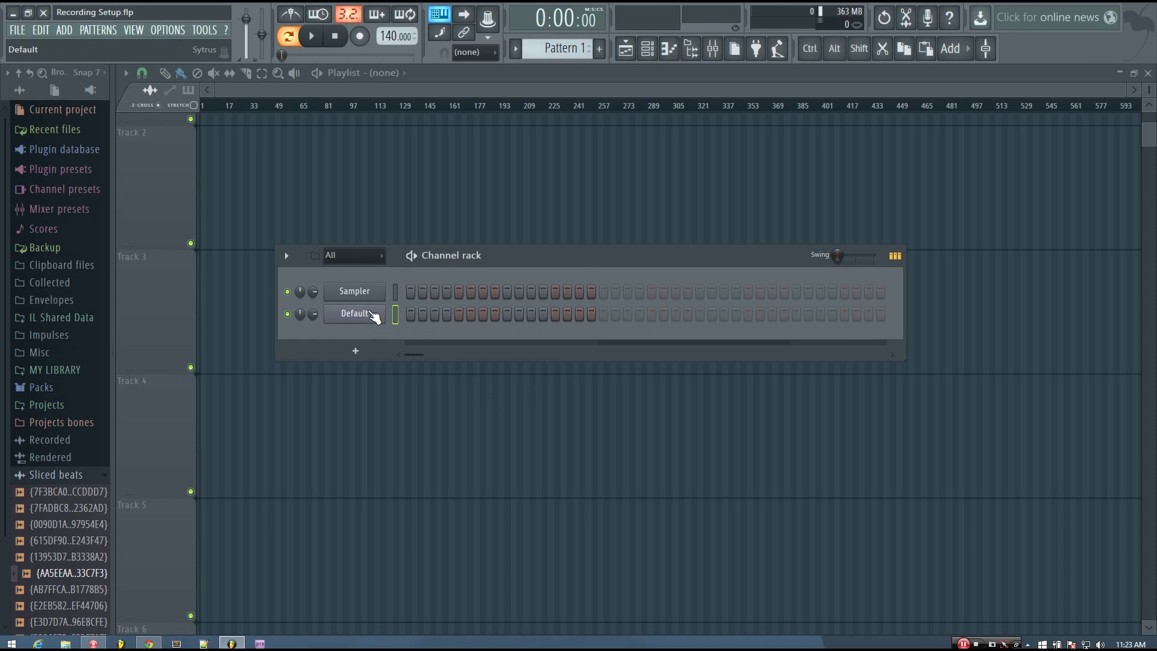
- Load Patcher from the plugin browser onto the Default channel
click(756, 49)
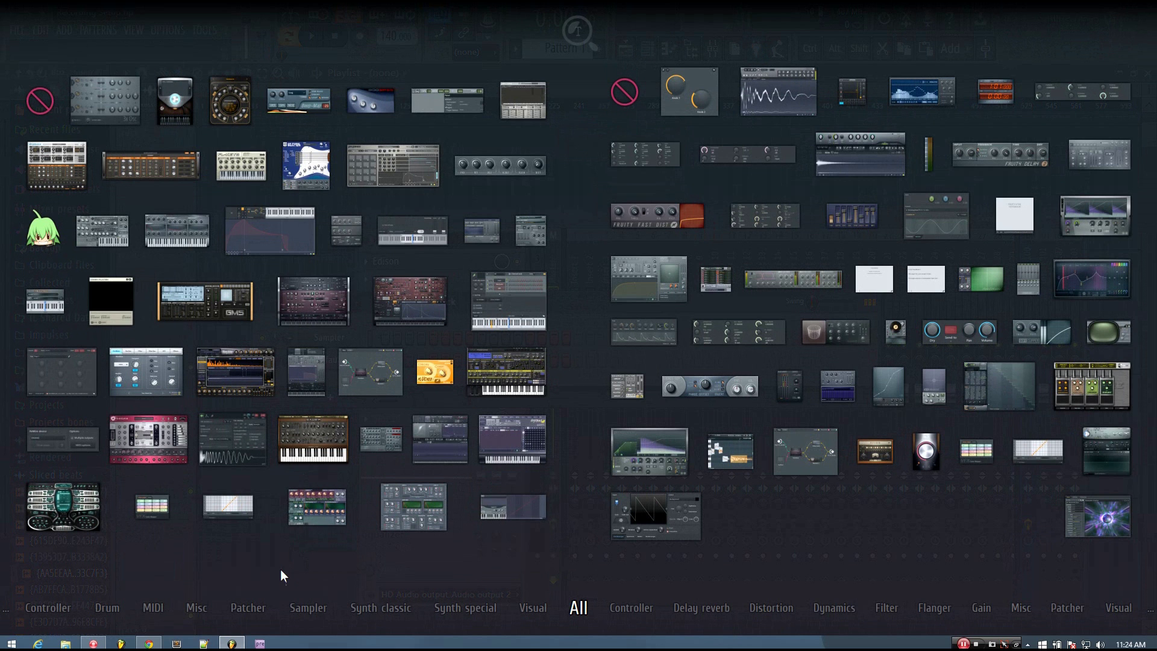
mouse_move(249, 608)
drag(516, 305, 325, 366)
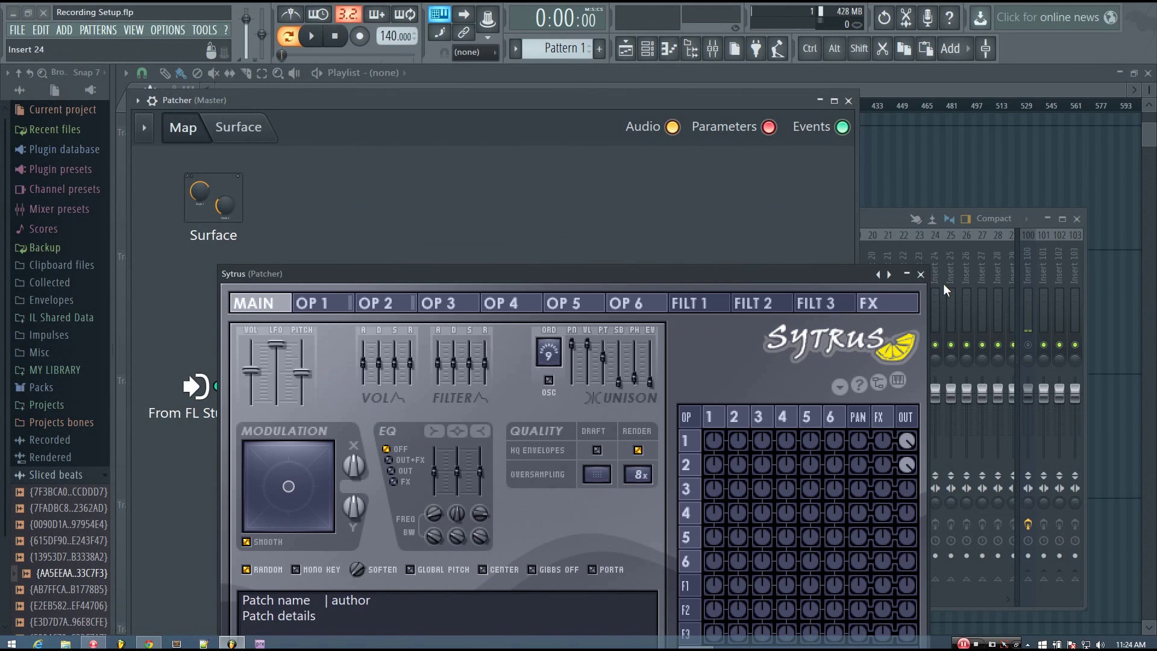
- Close the mixer and Sytrus windows and move the Patcher window to the right
click(1077, 219)
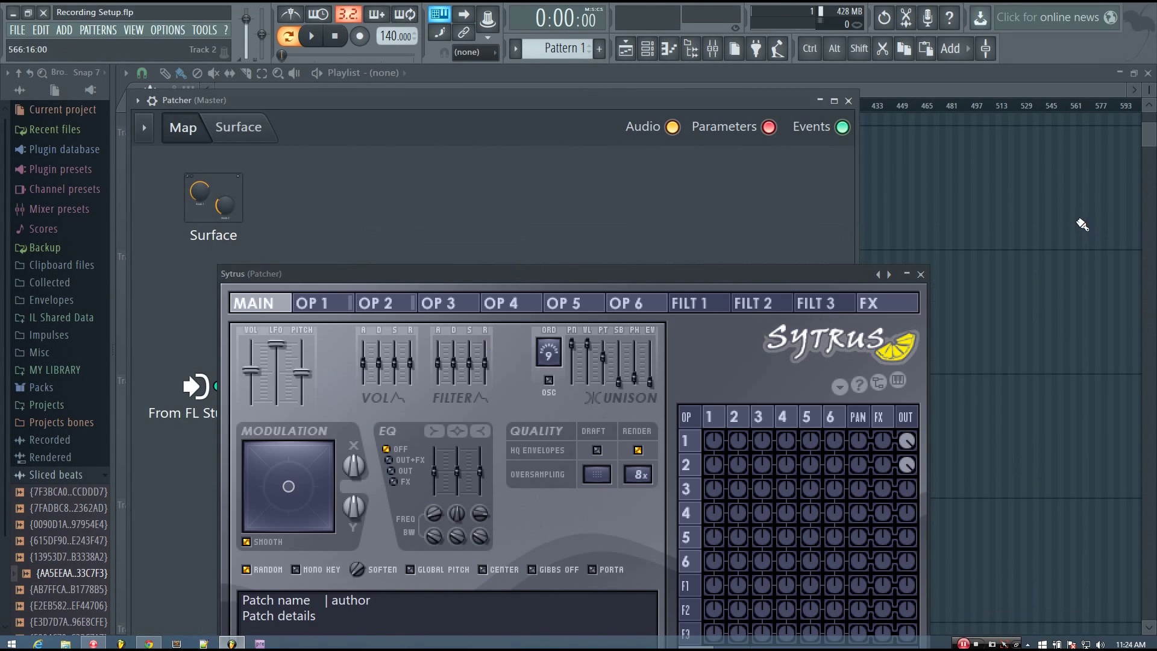
click(921, 275)
drag(702, 103, 819, 104)
drag(565, 91, 644, 113)
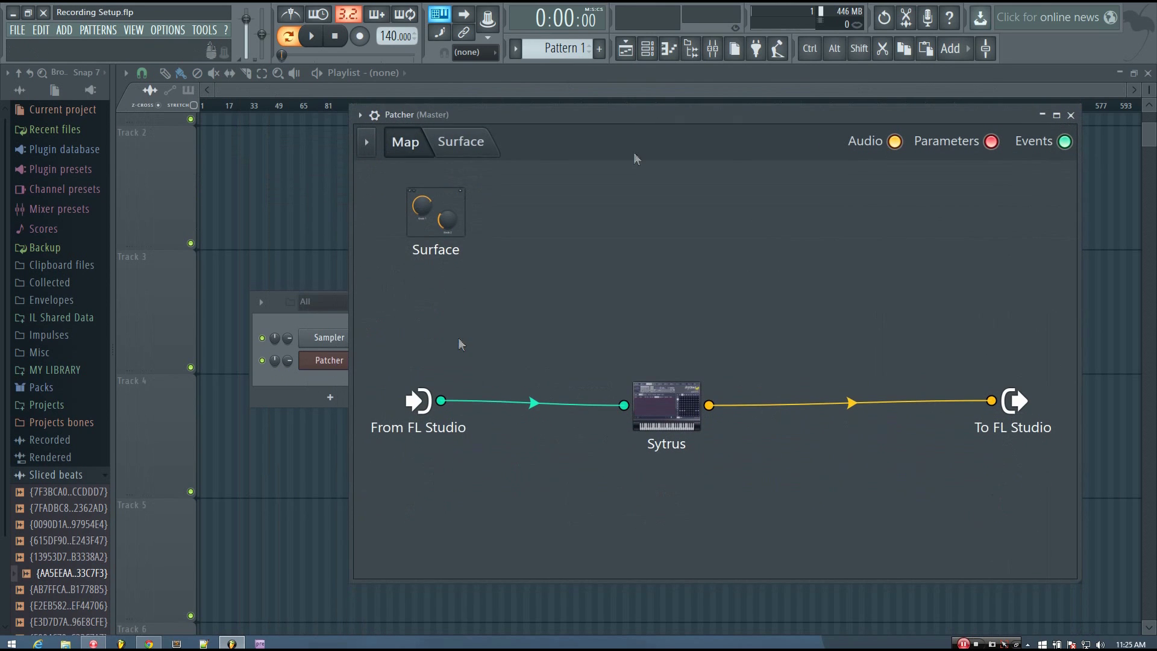
click(331, 396)
click(360, 394)
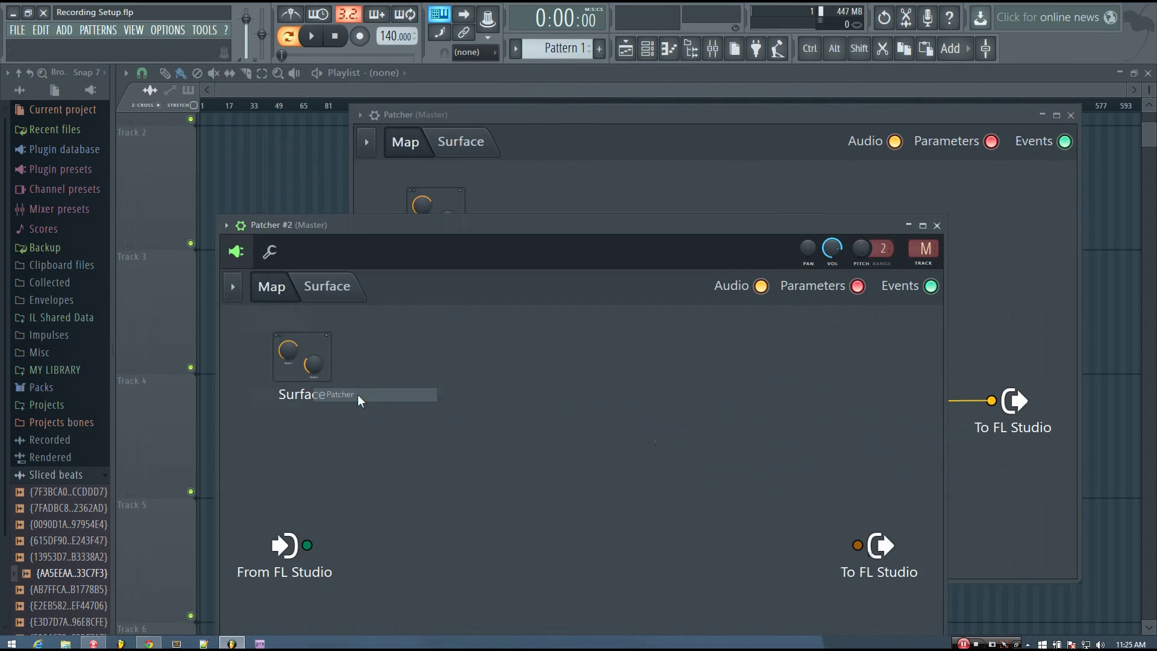
click(936, 225)
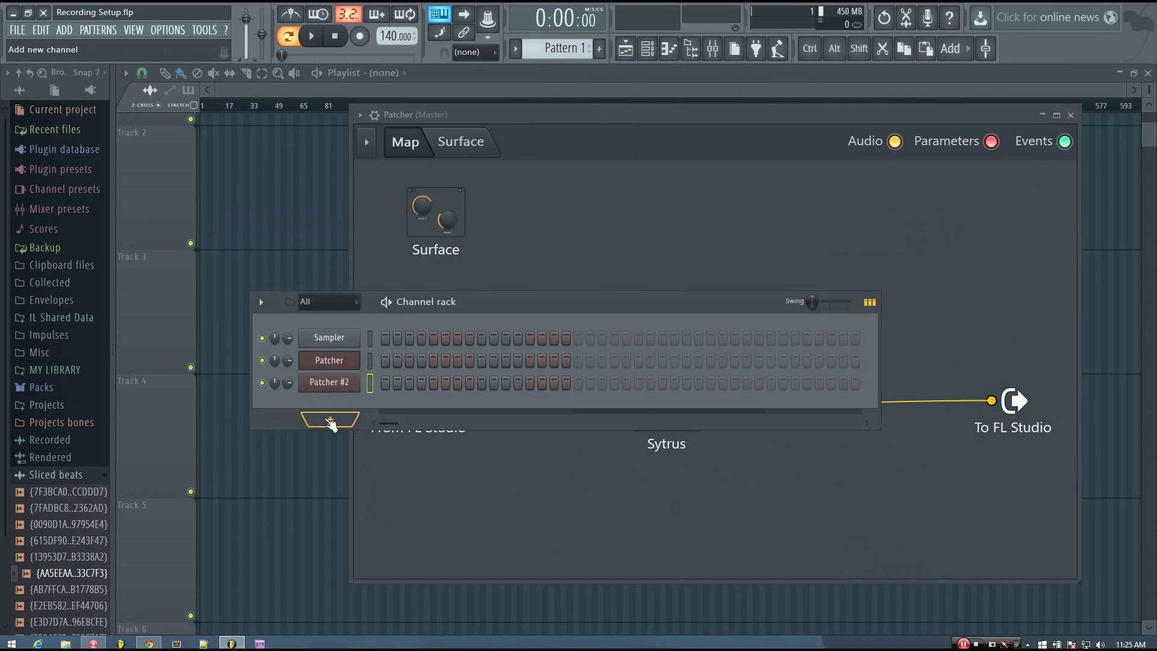
right_click(346, 384)
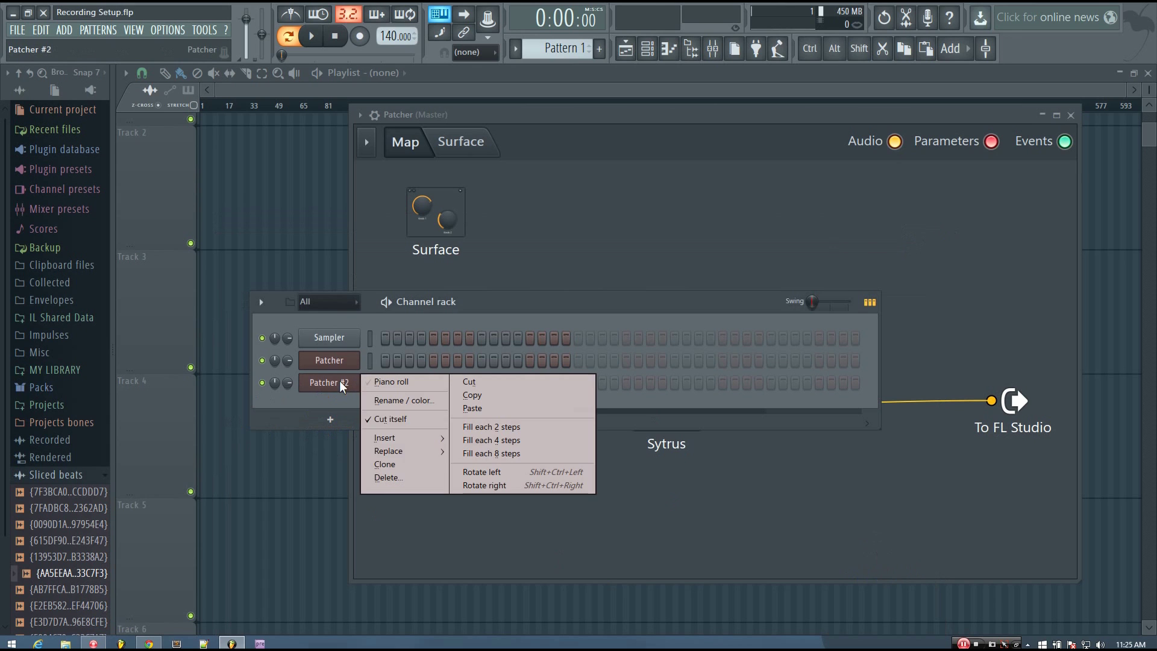
click(381, 479)
click(647, 360)
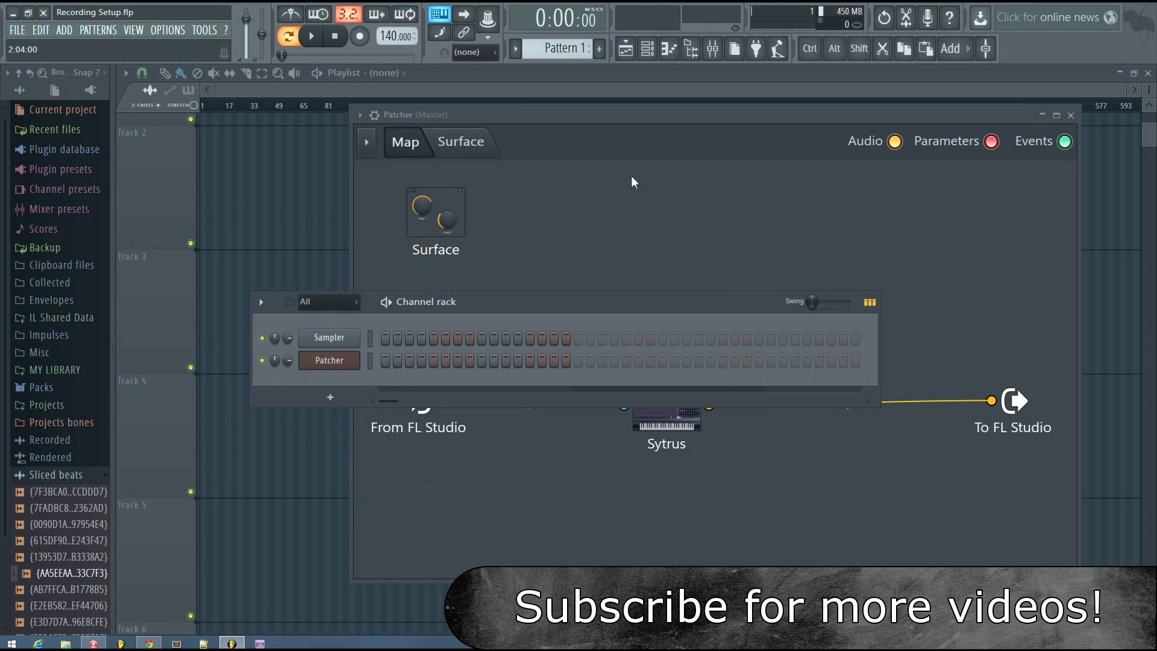
- From the Patcher map's context menu, browse plugins filtered to the Patcher category
click(651, 128)
right_click(493, 282)
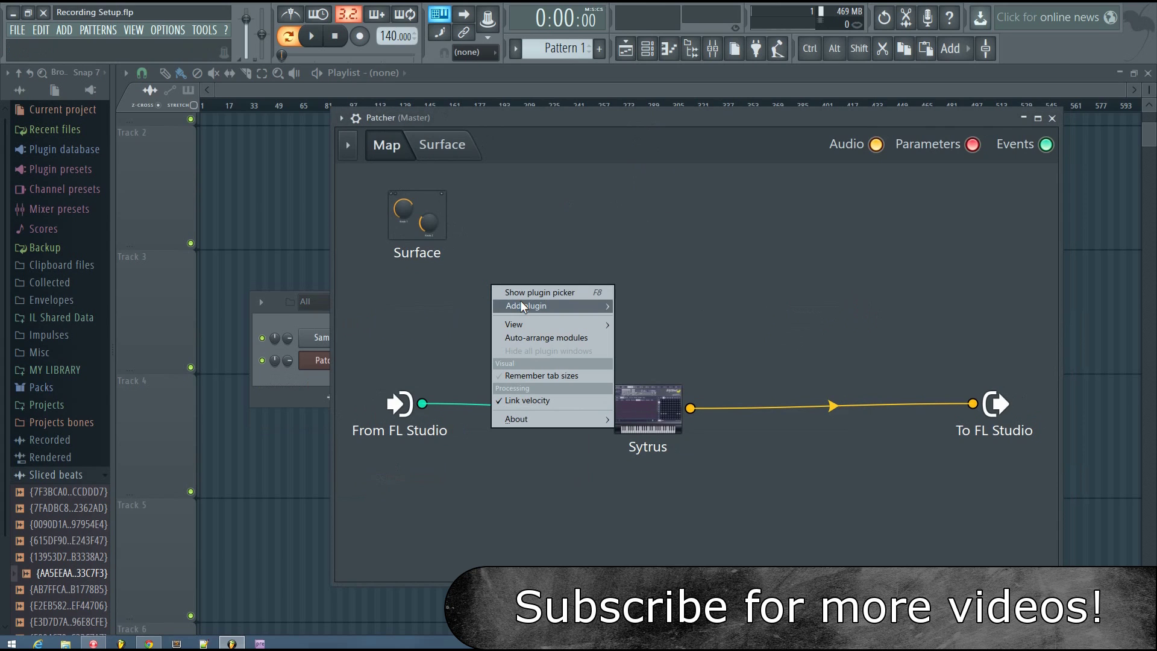
mouse_move(521, 304)
click(677, 316)
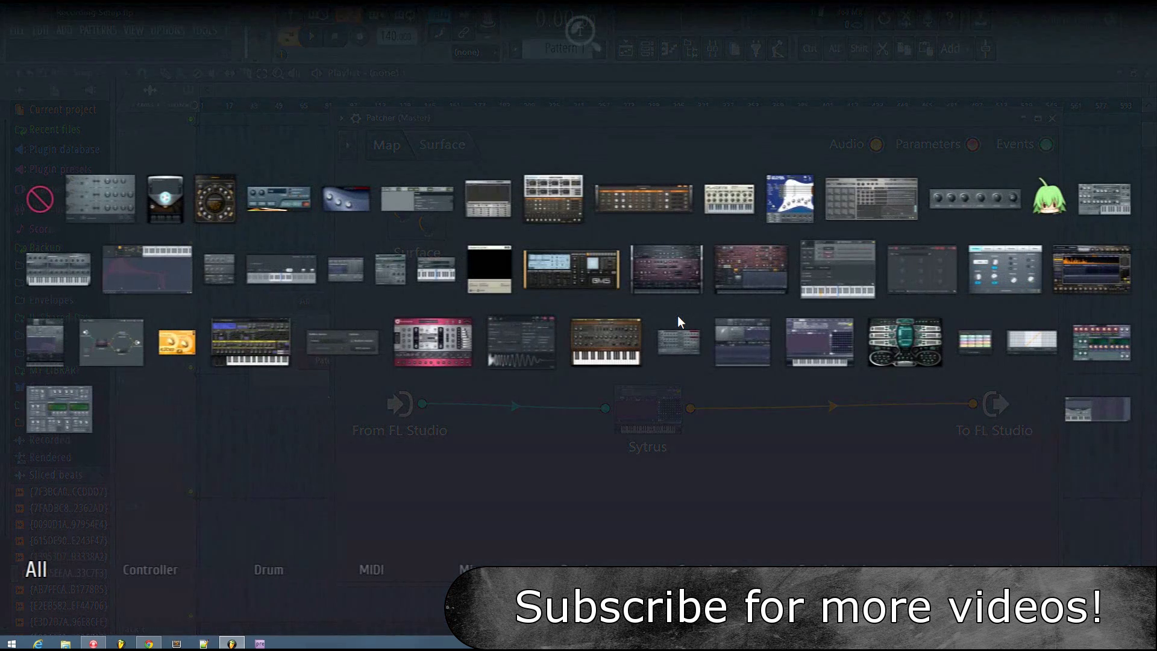
click(581, 570)
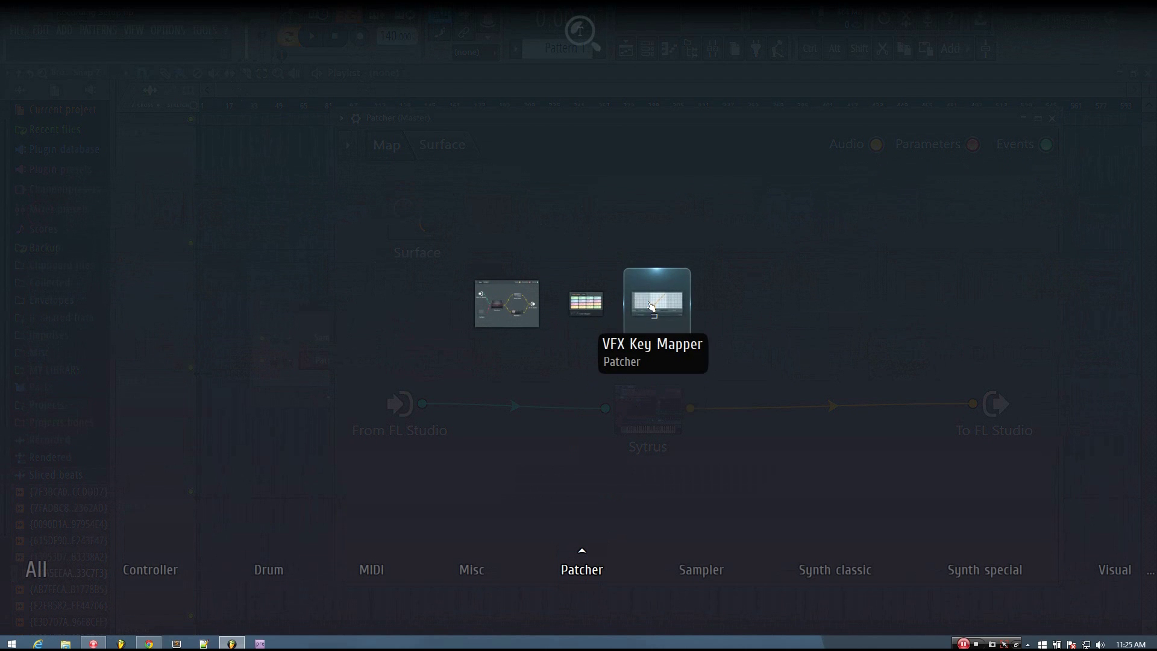
- Drop VFX Key Mapper into the map and wire it between From FL Studio and Sytrus
drag(652, 306, 508, 337)
drag(593, 415, 563, 431)
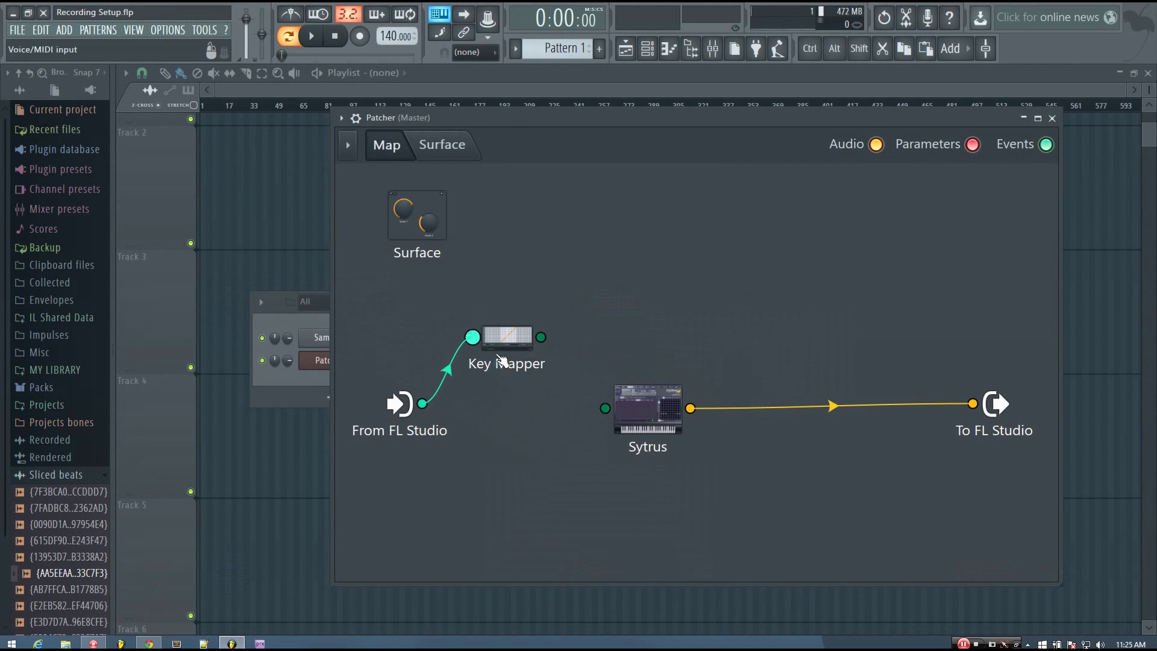
mouse_move(507, 337)
mouse_down()
mouse_move(503, 376)
mouse_move(605, 408)
mouse_up()
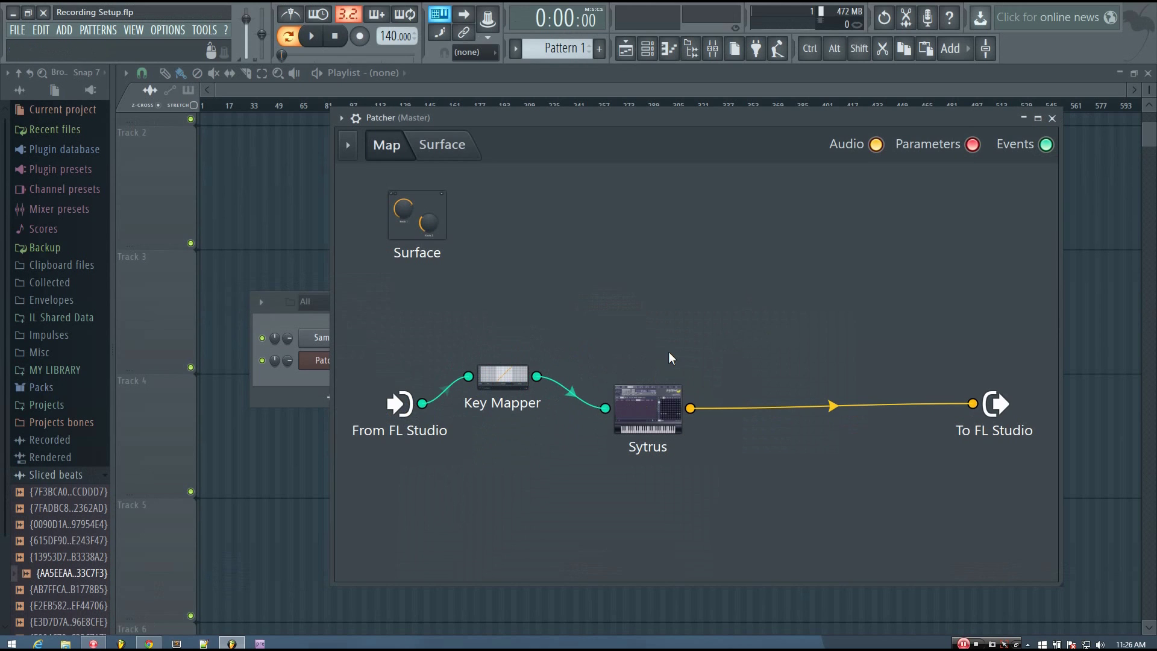
- Open the VFX Key Mapper window, close the Patcher map, and arrange Key Mapper and Channel rack windows
click(505, 380)
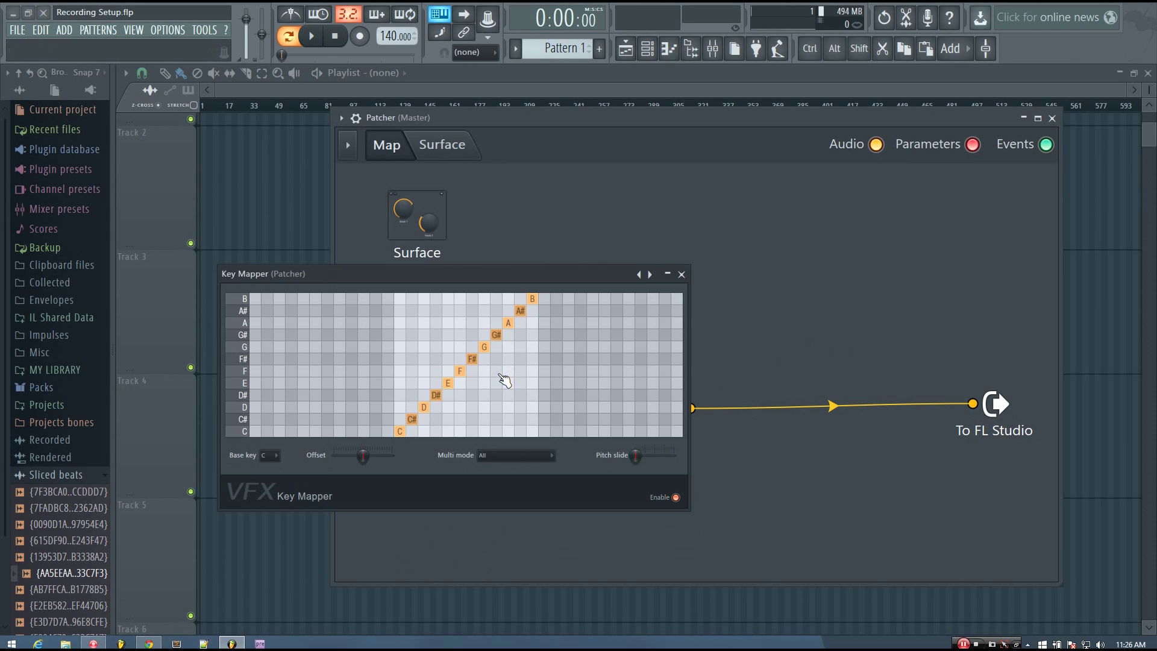
drag(541, 277, 530, 219)
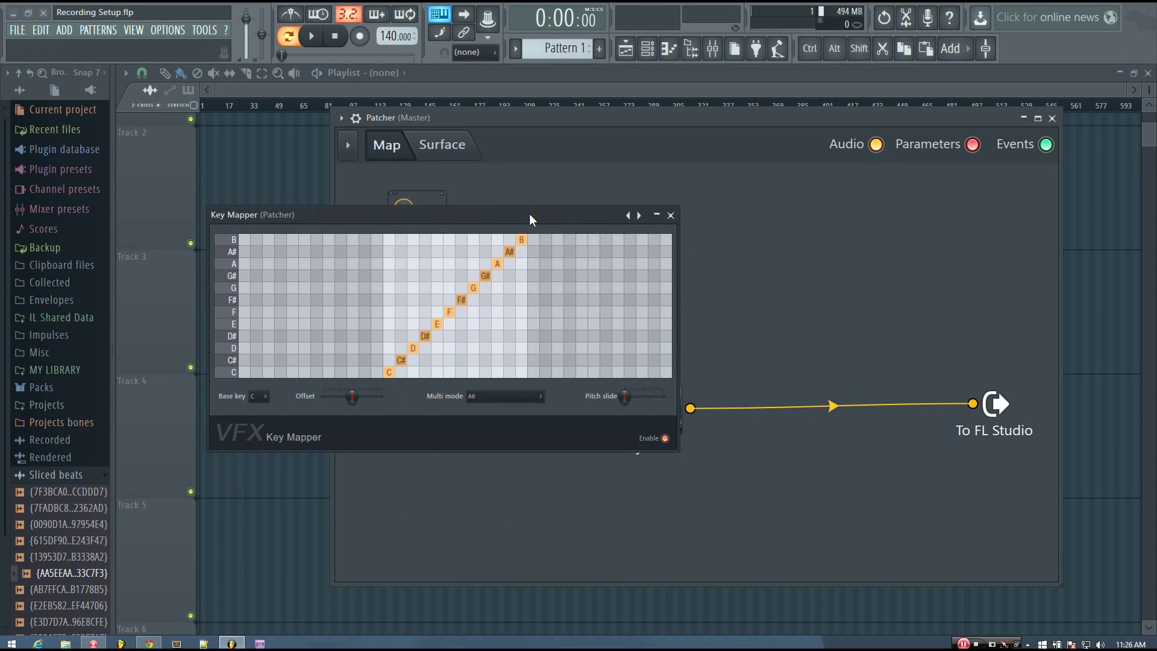
click(1051, 119)
drag(508, 215, 782, 330)
drag(682, 309, 646, 243)
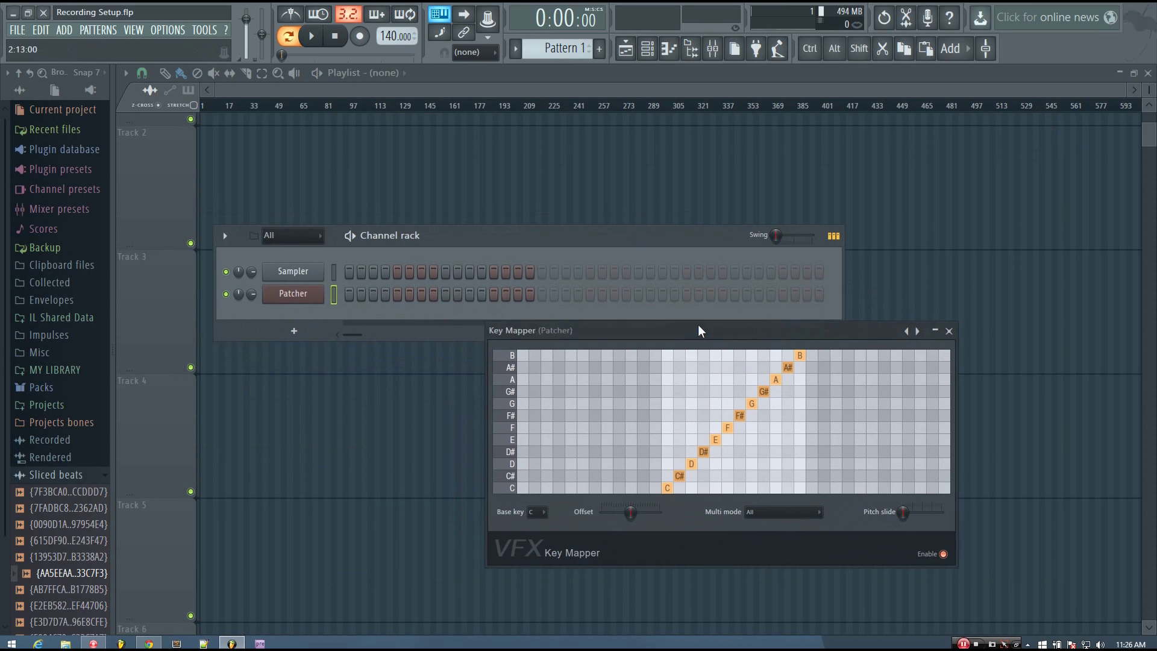
drag(691, 329, 708, 351)
drag(663, 245, 649, 208)
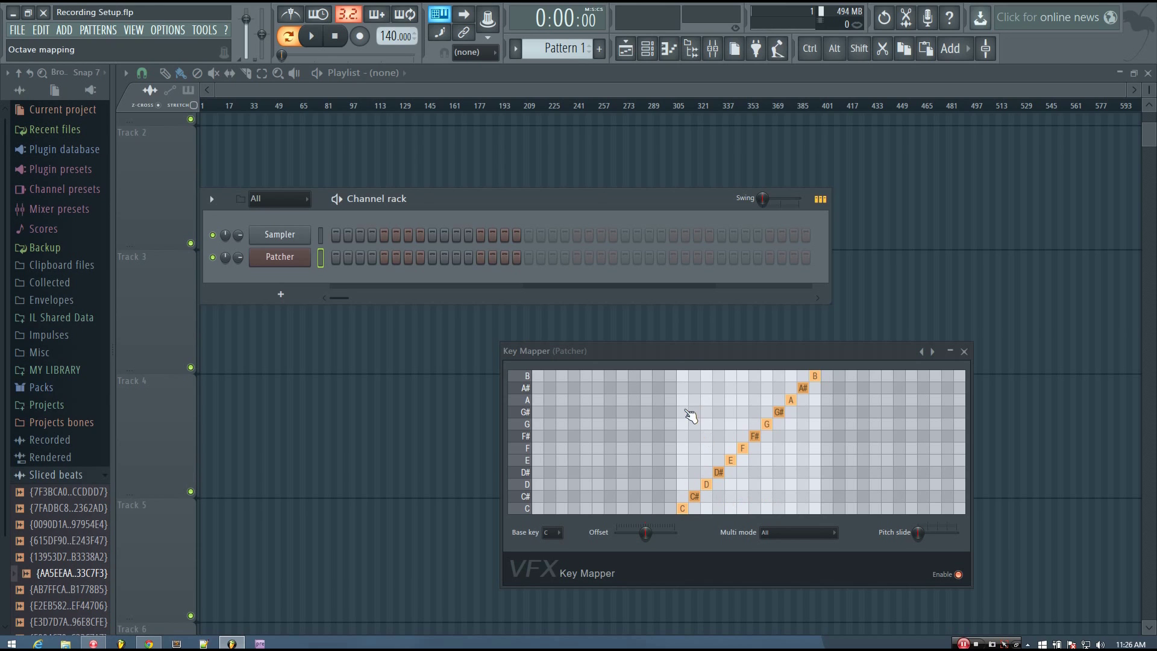
drag(689, 349, 618, 352)
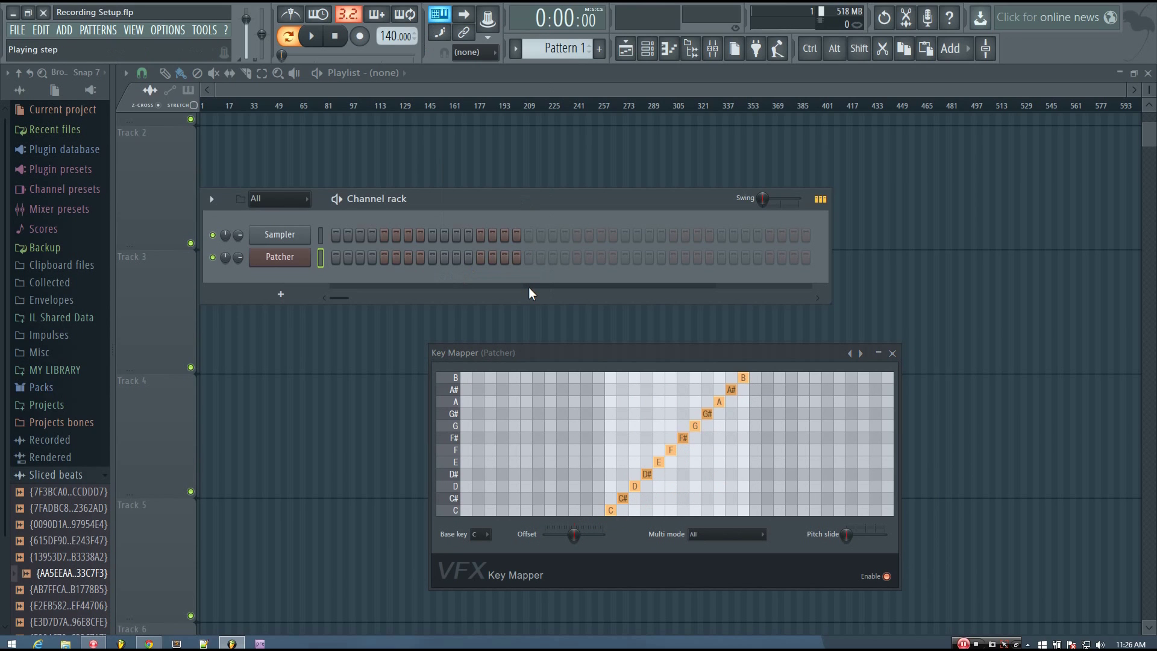
key(m)
drag(689, 353, 642, 316)
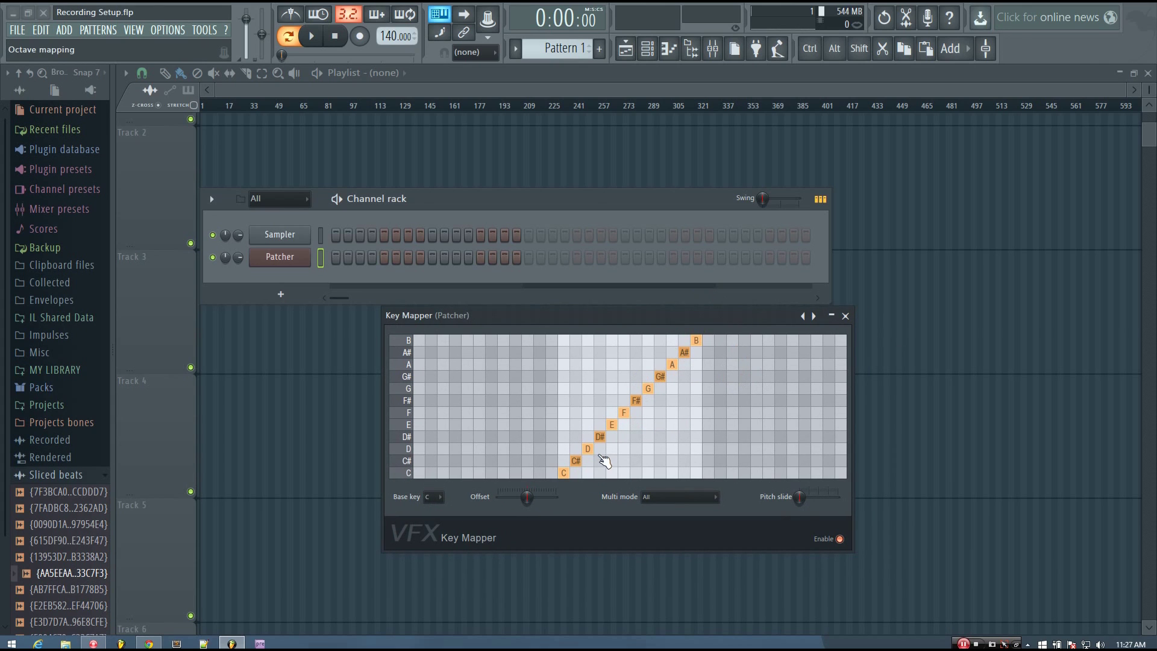
drag(581, 315, 573, 317)
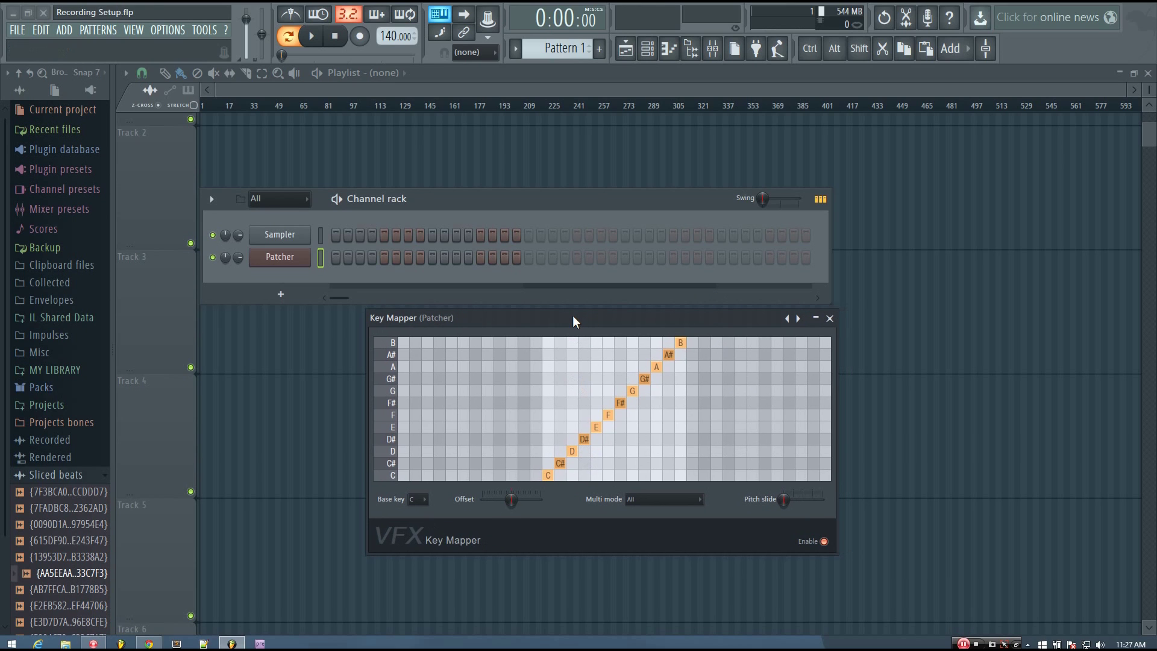
drag(648, 322, 629, 314)
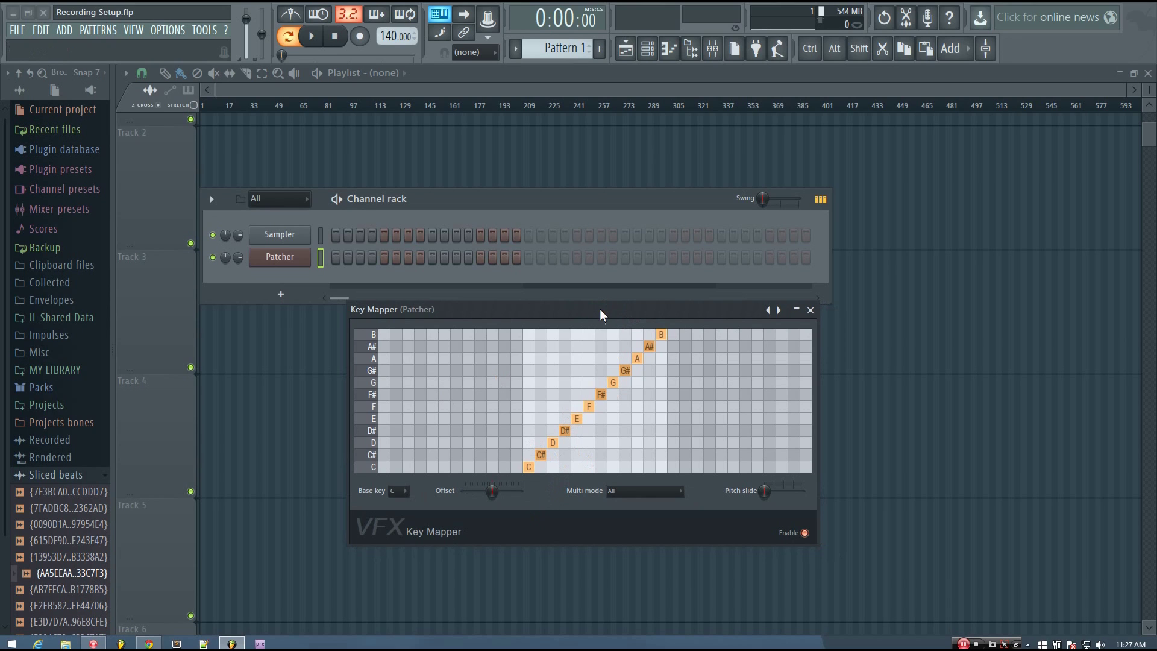
drag(601, 310, 601, 319)
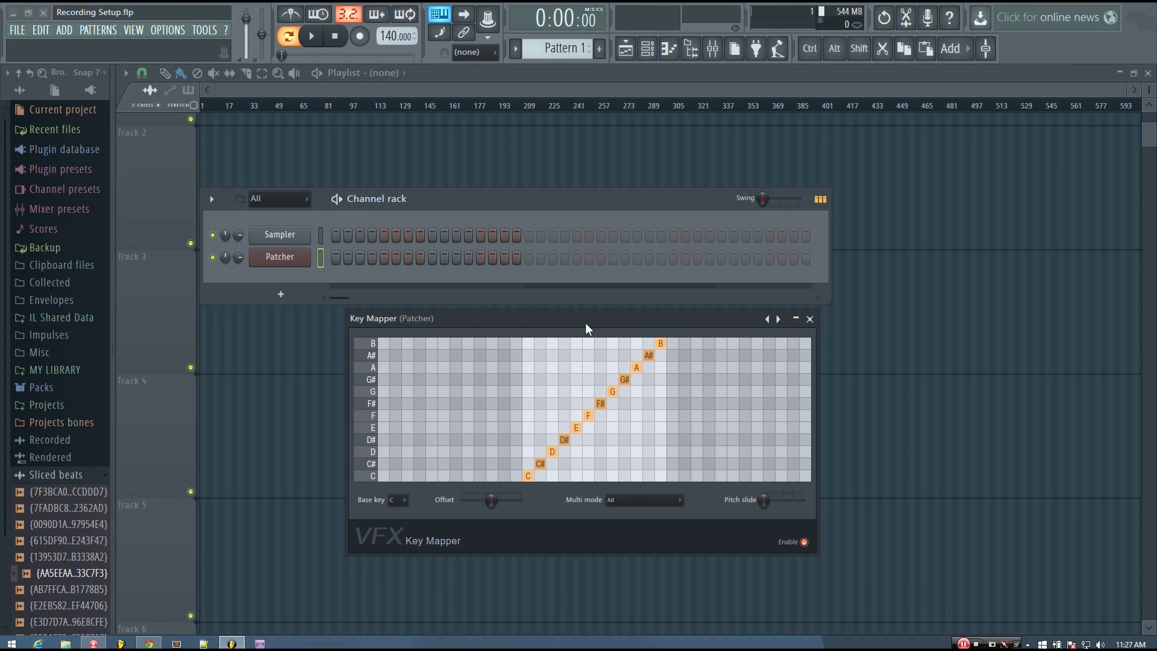
drag(588, 192, 598, 176)
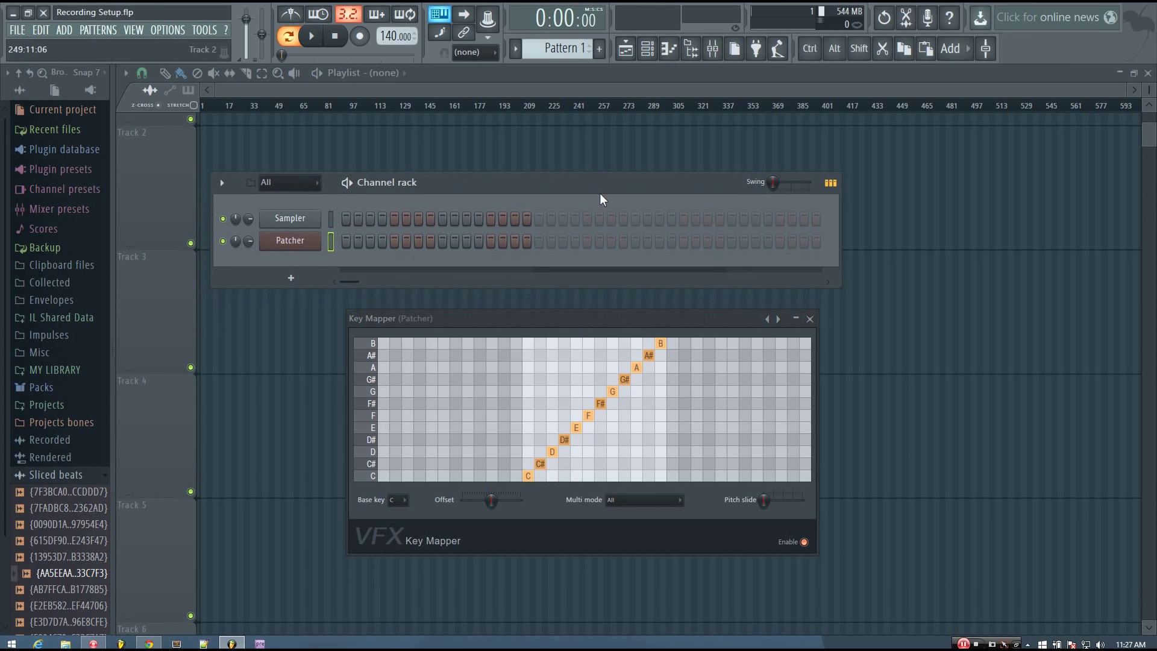
drag(602, 326, 598, 328)
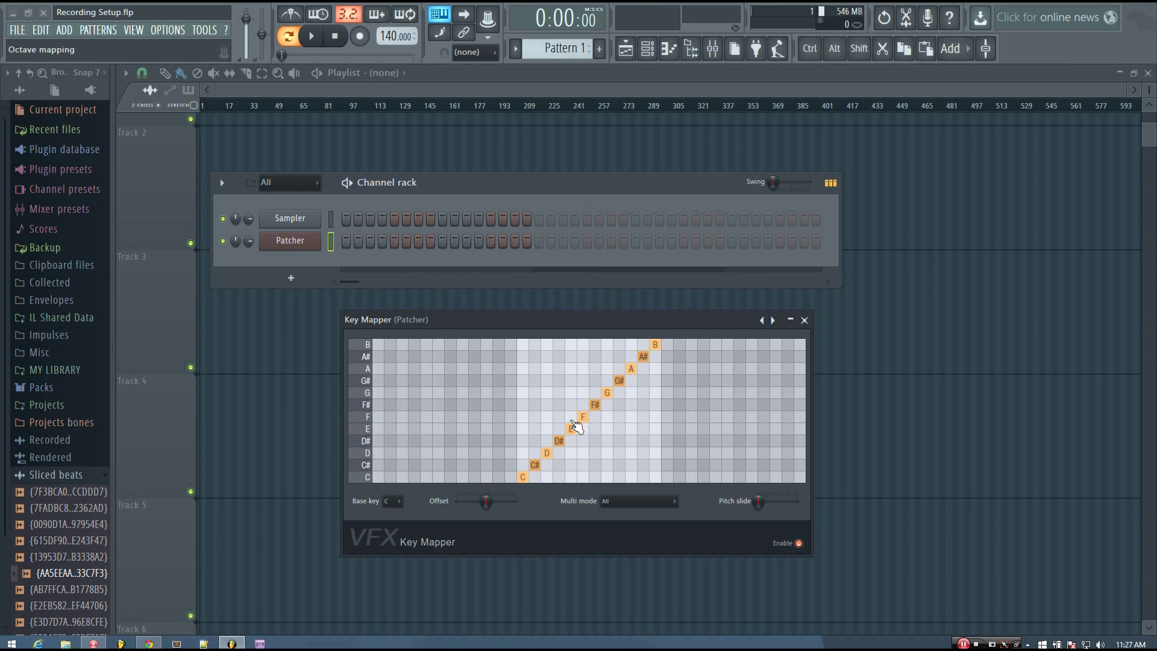
drag(594, 313, 587, 295)
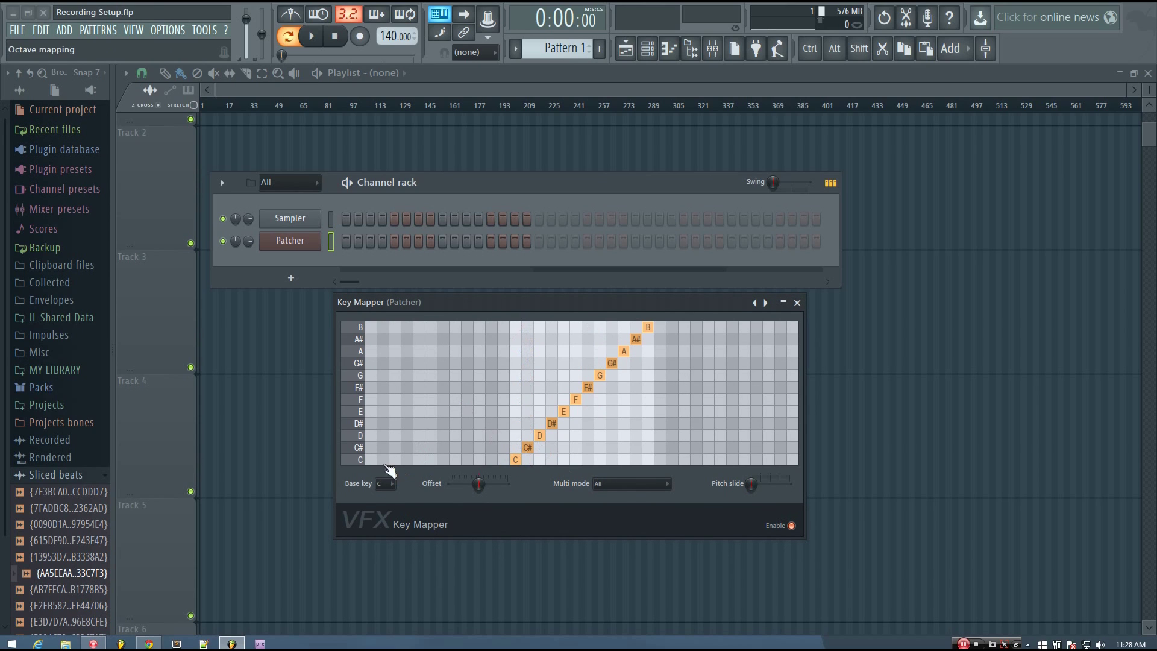
click(386, 485)
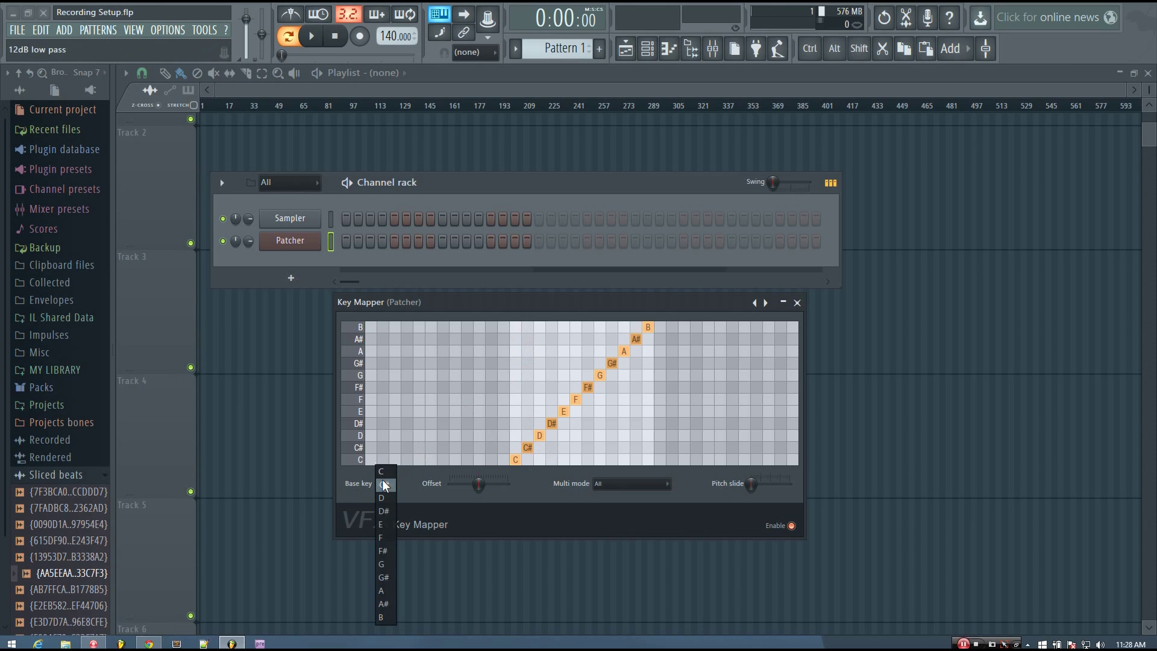
click(385, 539)
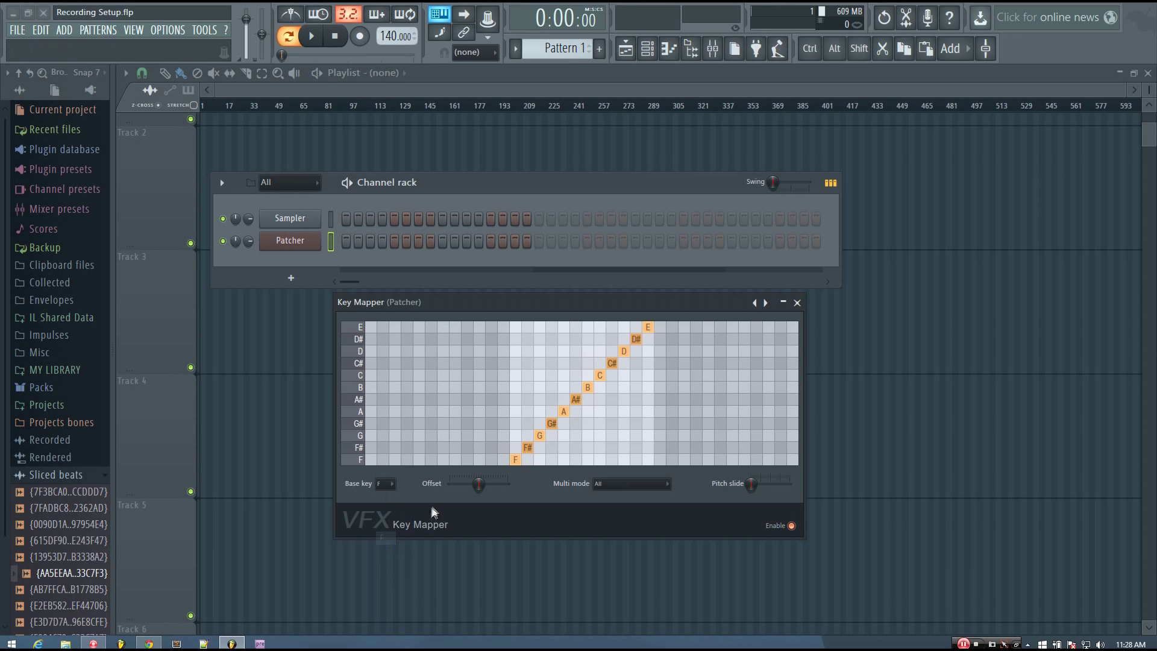
click(388, 486)
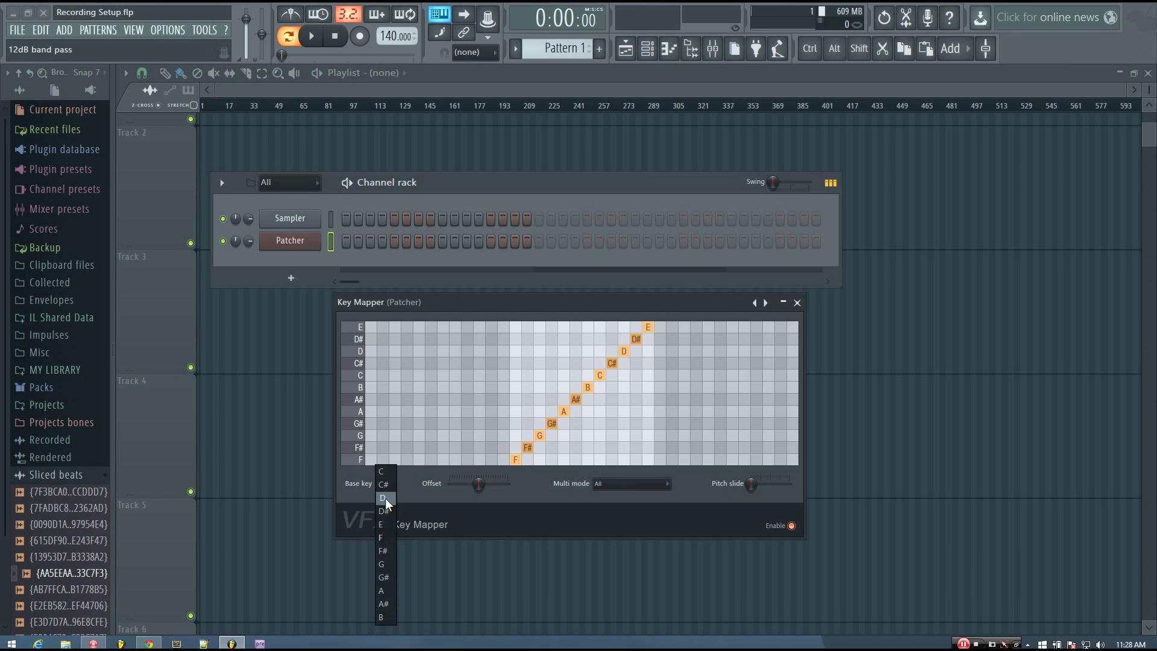
click(385, 507)
click(386, 481)
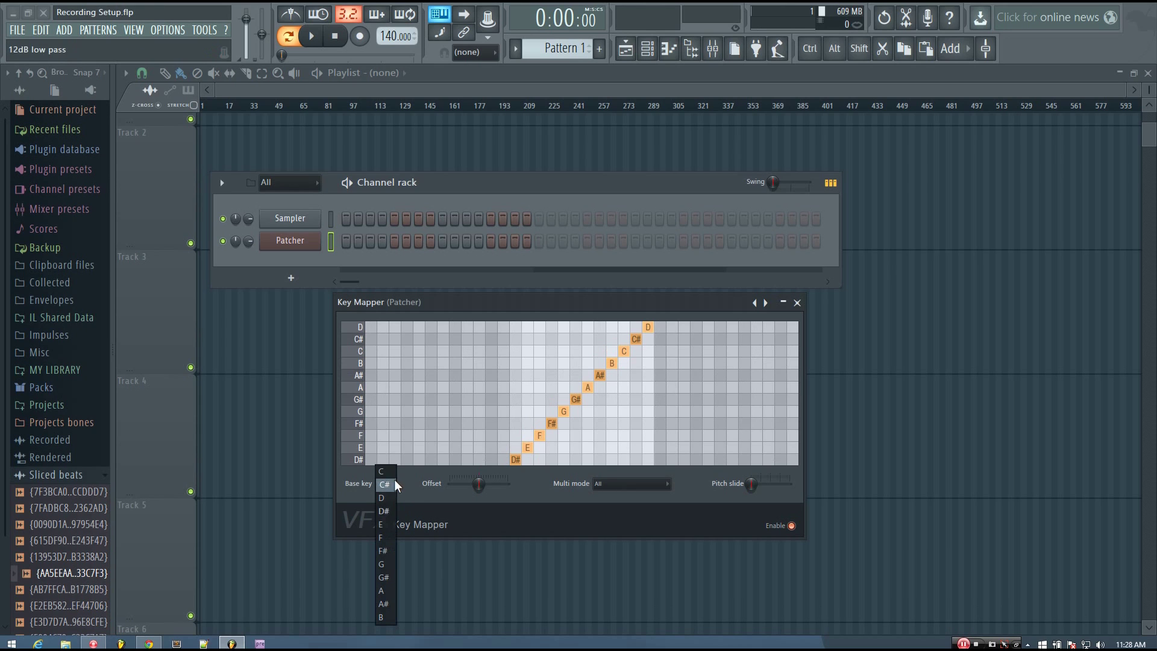
click(382, 472)
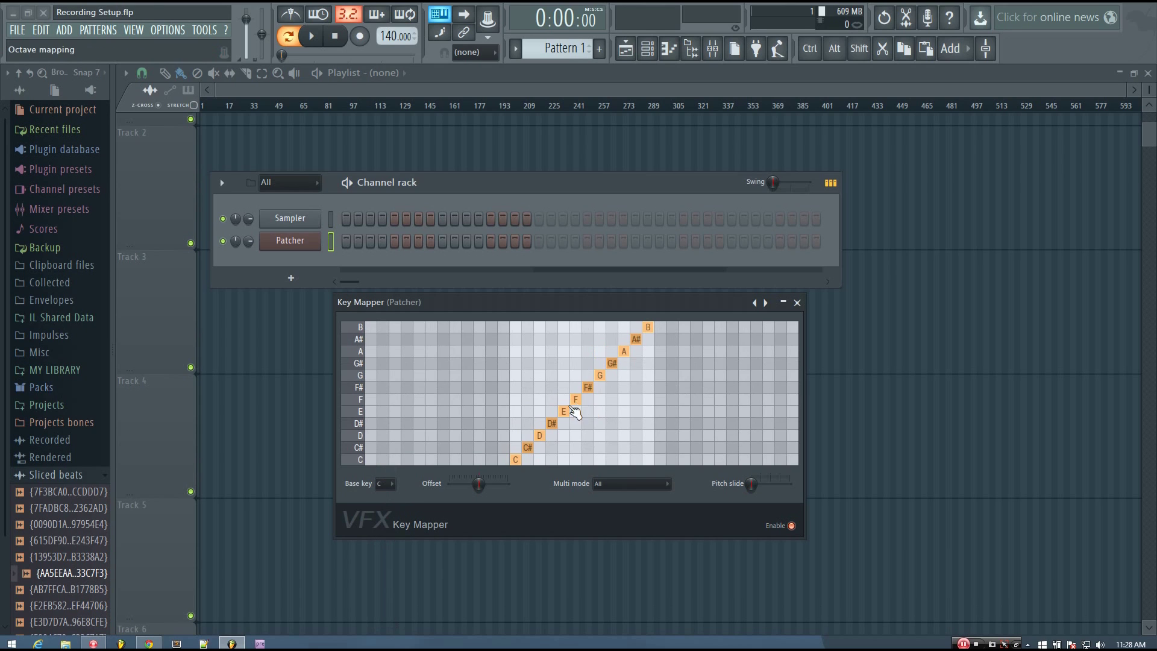
drag(702, 303, 707, 301)
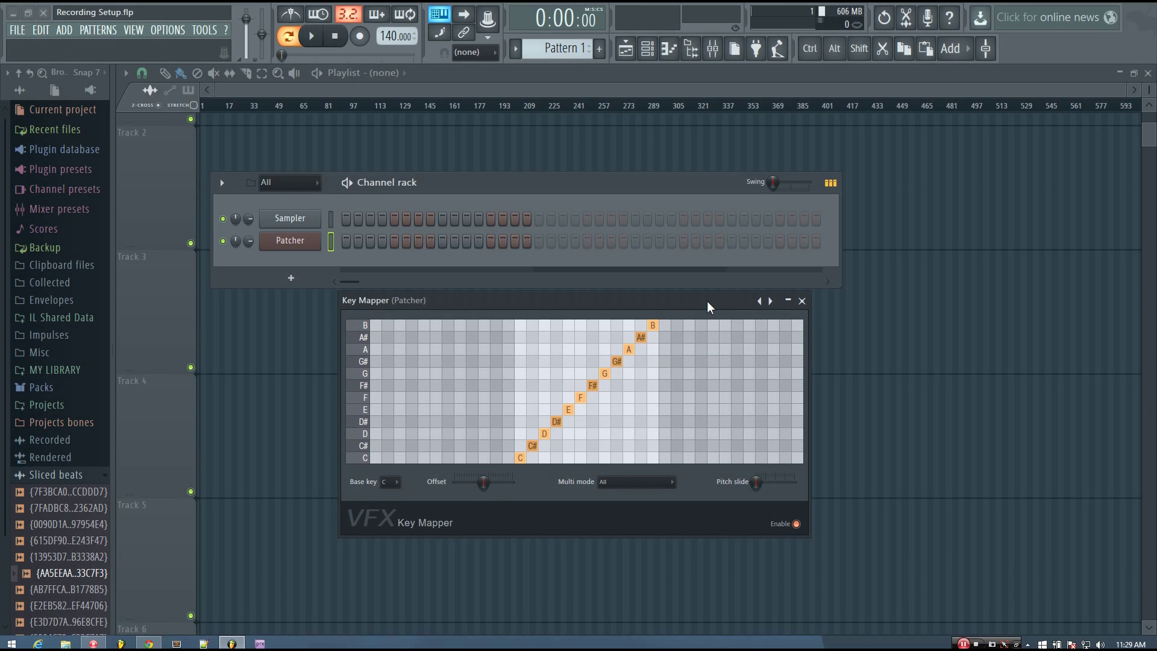
- View the typing keyboard layout options, then move the Key Mapper window higher up
right_click(438, 19)
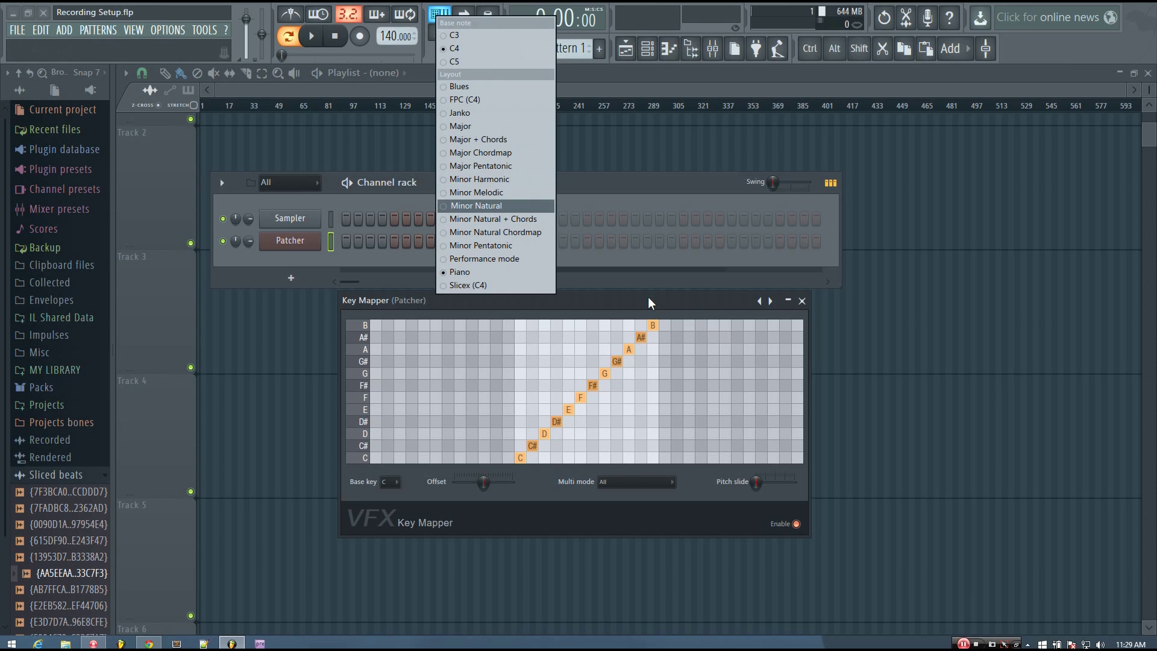
mouse_move(670, 298)
mouse_down()
mouse_move(590, 303)
mouse_move(671, 296)
mouse_up()
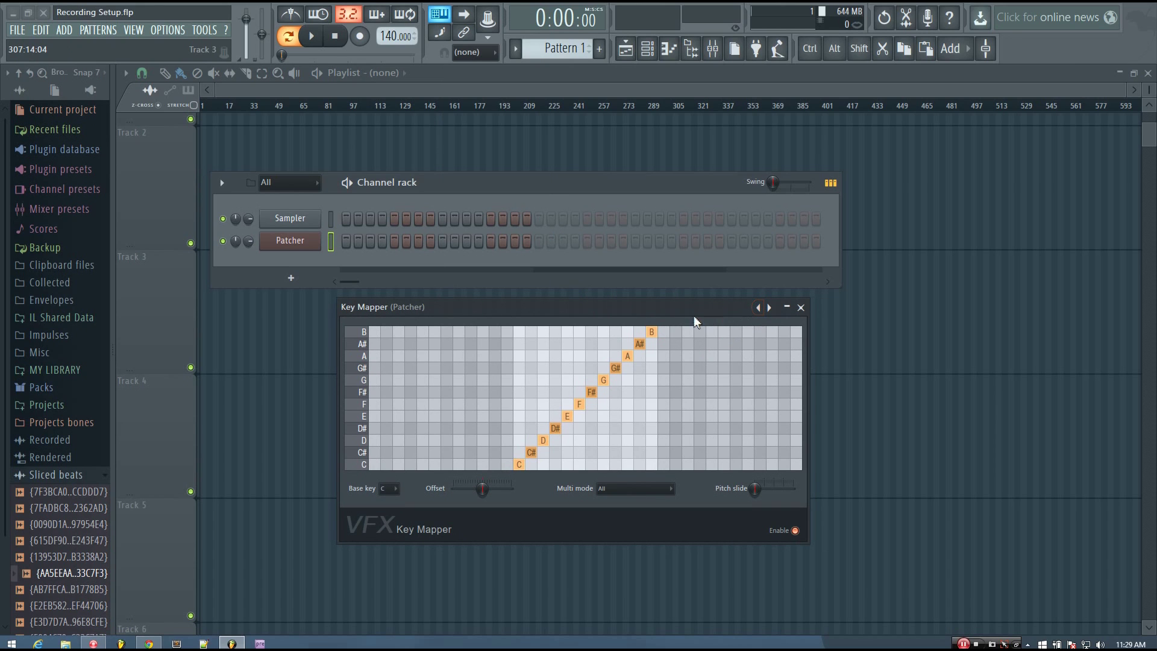
mouse_move(693, 313)
mouse_down()
mouse_move(668, 297)
mouse_move(707, 295)
mouse_up()
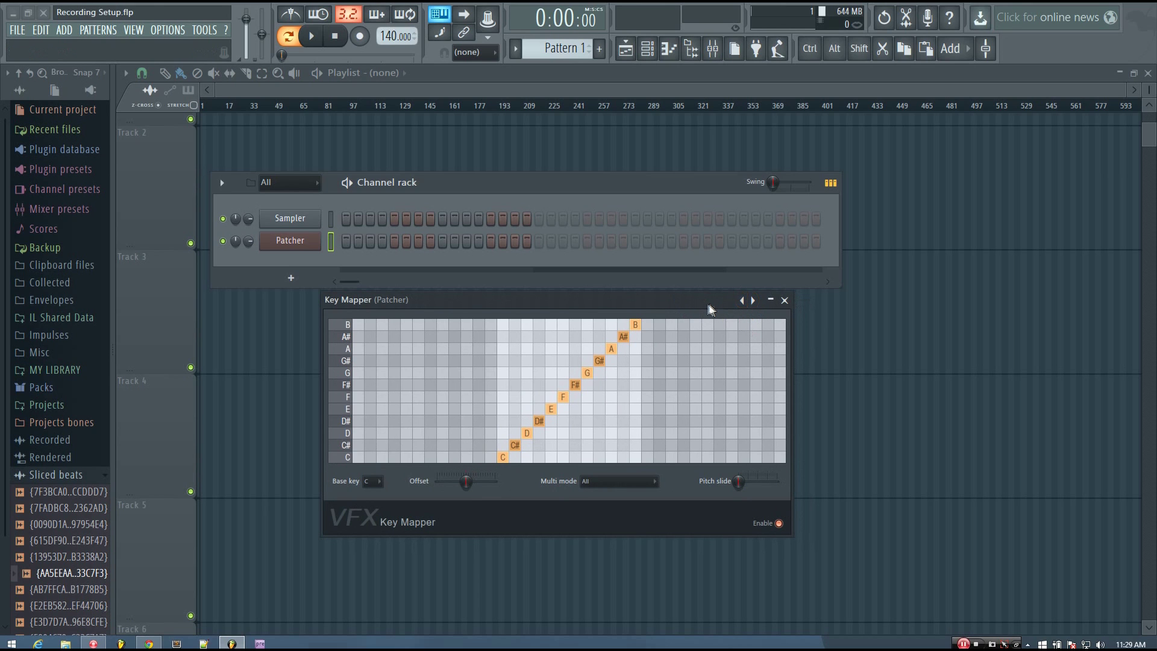
drag(708, 304, 711, 294)
drag(629, 292, 618, 270)
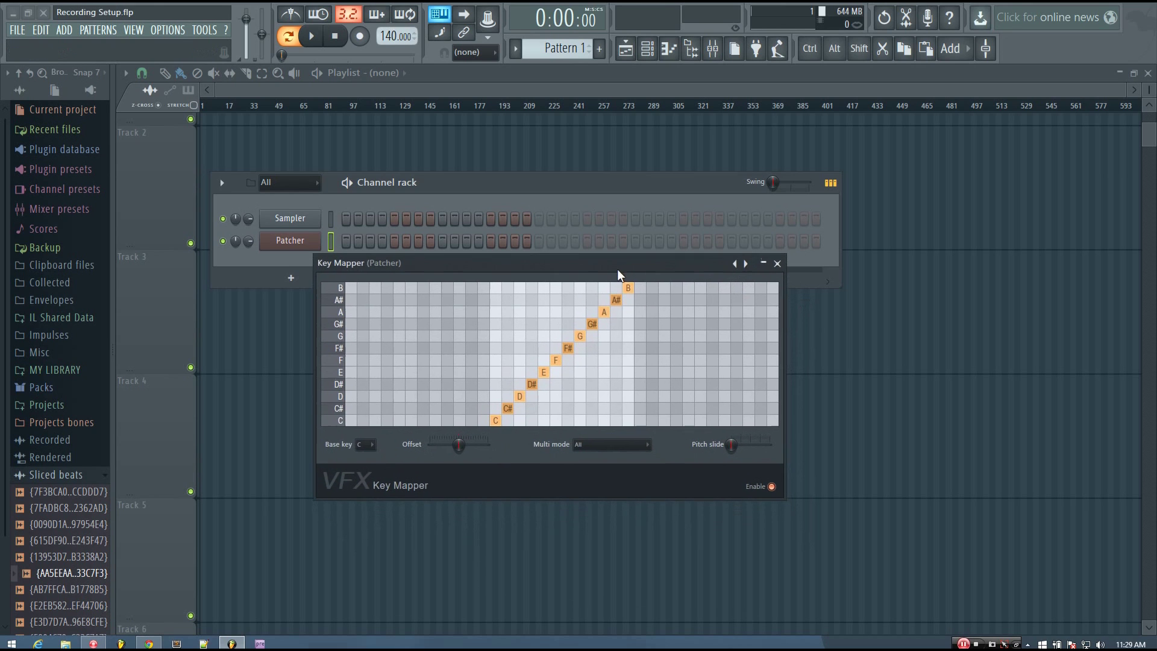
- Apply the Scales > Blues preset to the Key Mapper grid
click(737, 263)
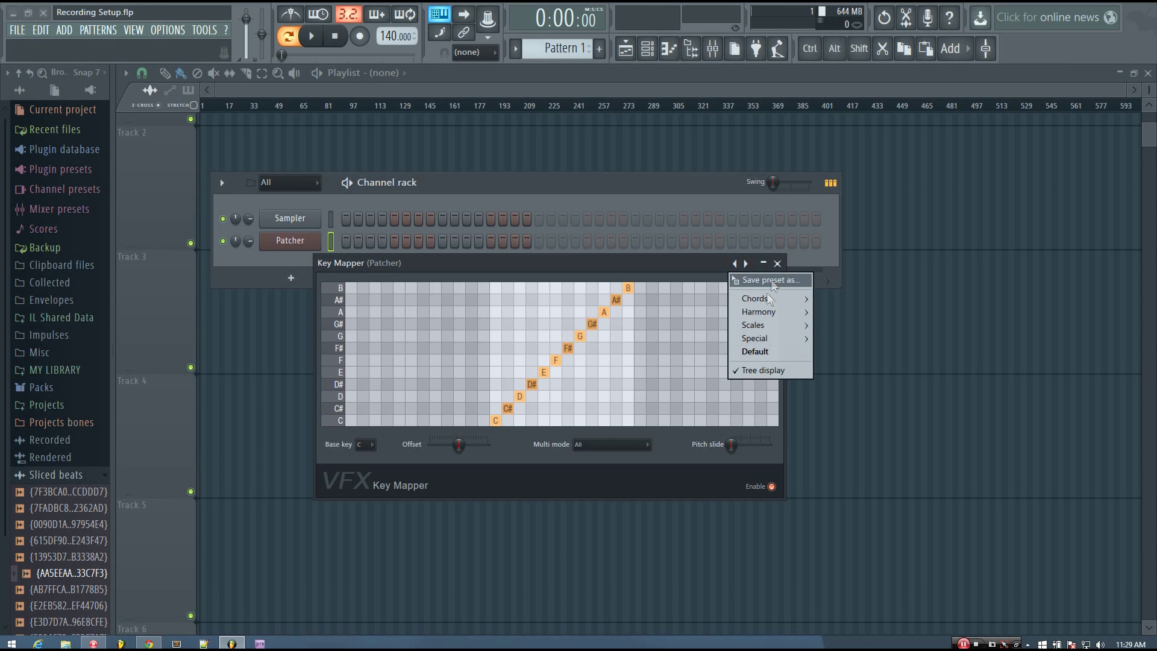
mouse_move(765, 320)
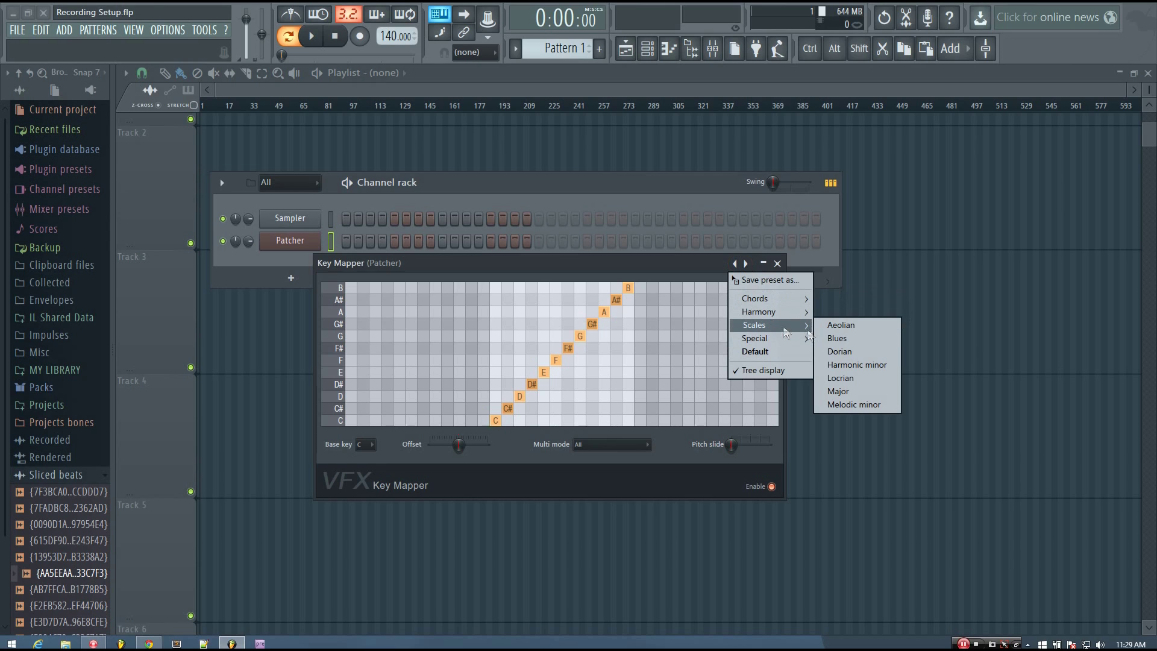
click(844, 338)
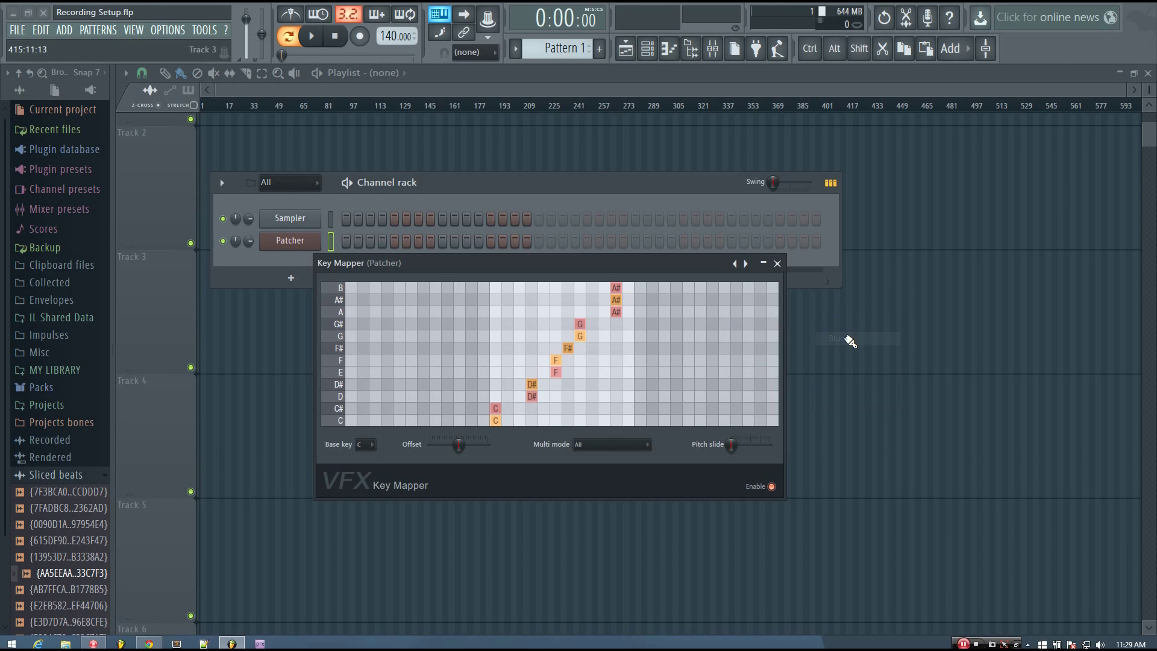
- Sound notes by clicking Key Mapper grid cells, including C, adjusting the window position
mouse_move(588, 263)
mouse_down()
mouse_move(592, 280)
mouse_move(573, 264)
mouse_up()
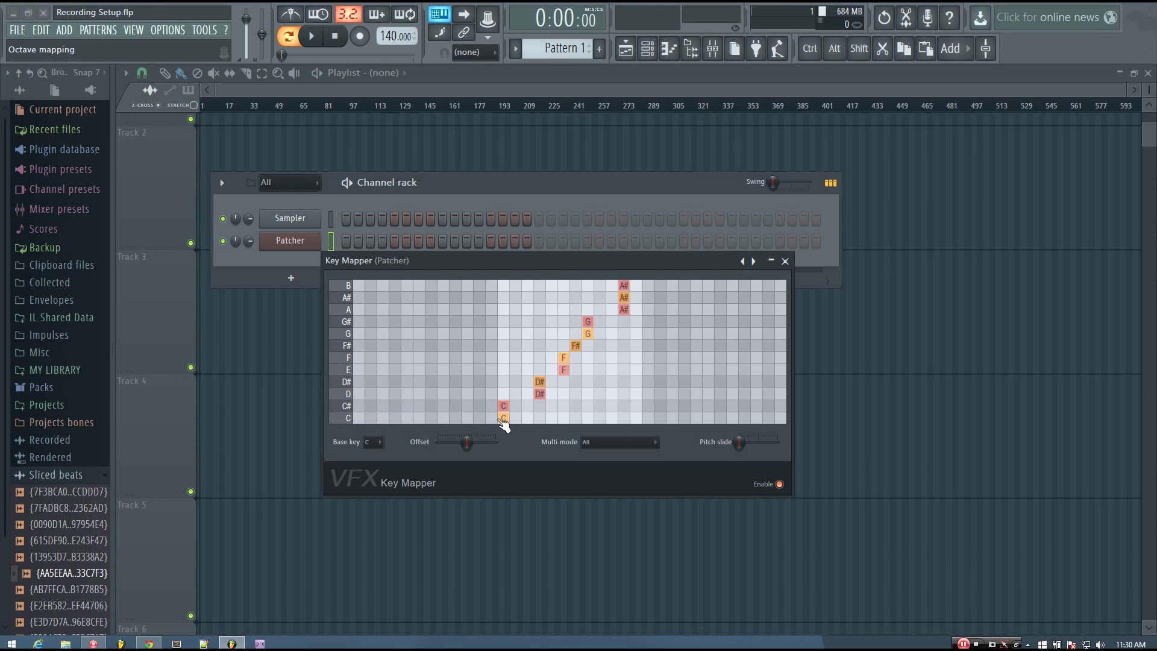
click(355, 415)
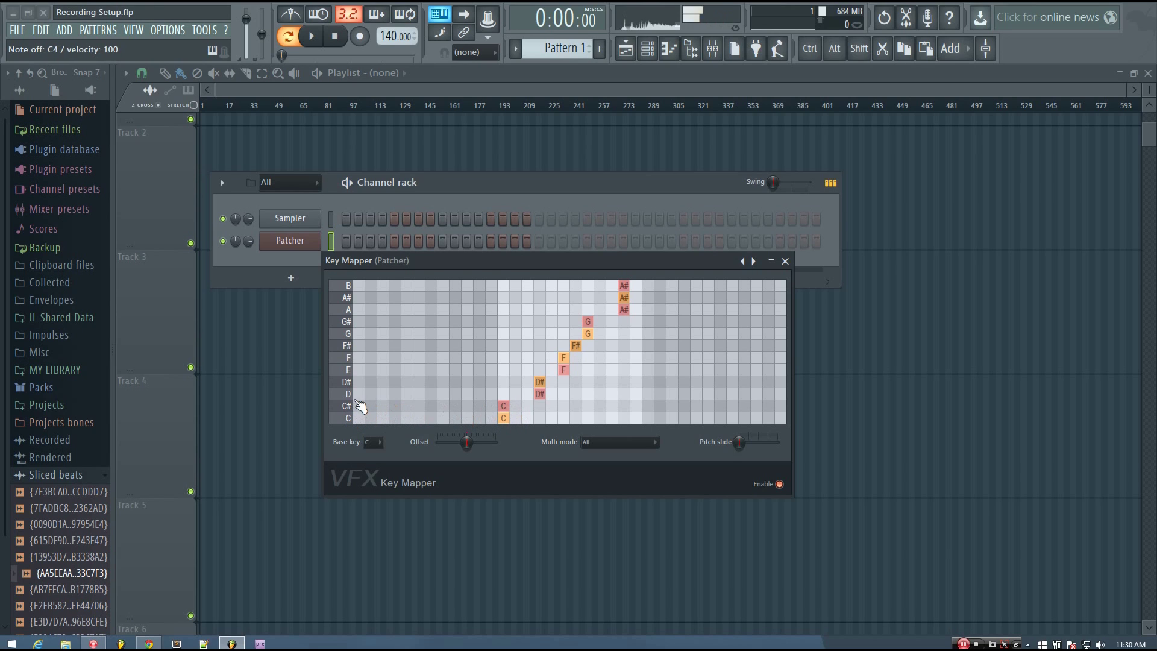
click(507, 422)
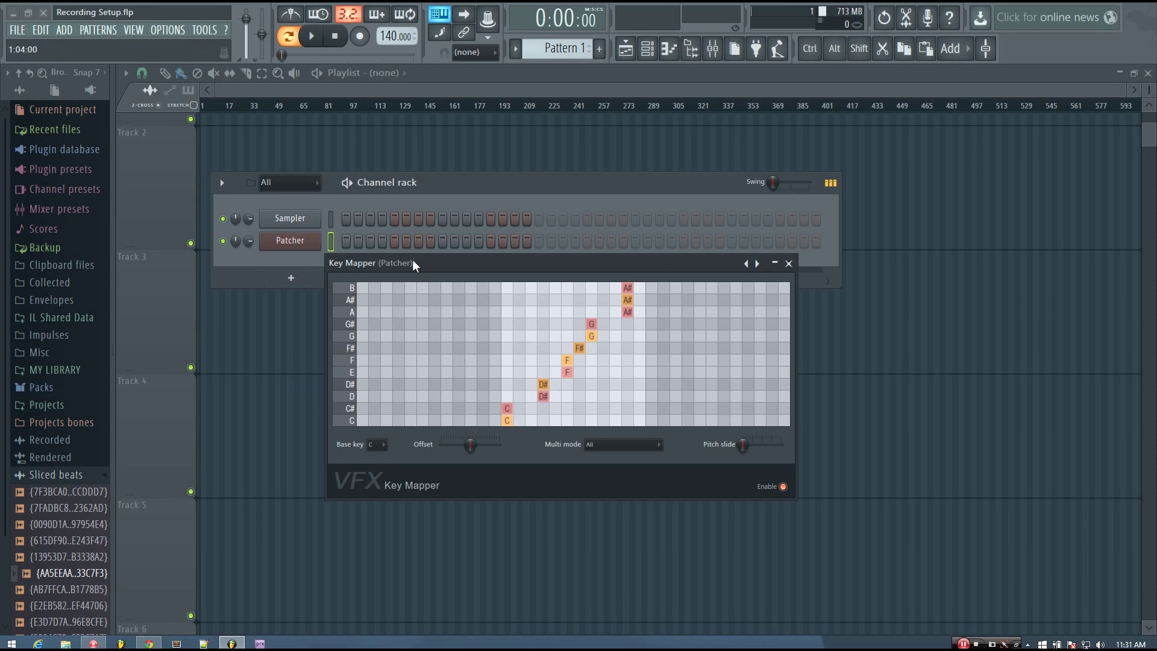
drag(412, 262, 405, 264)
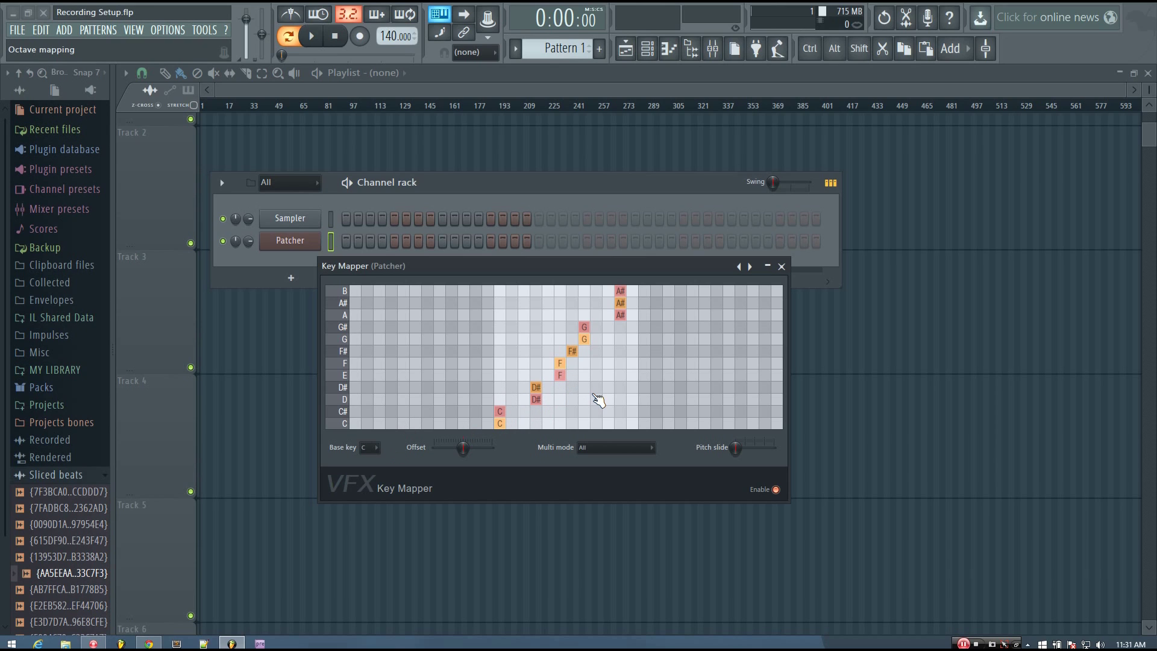
- Play the X, W, N and Z keys to hear notes through the Blues mapping
key(x)
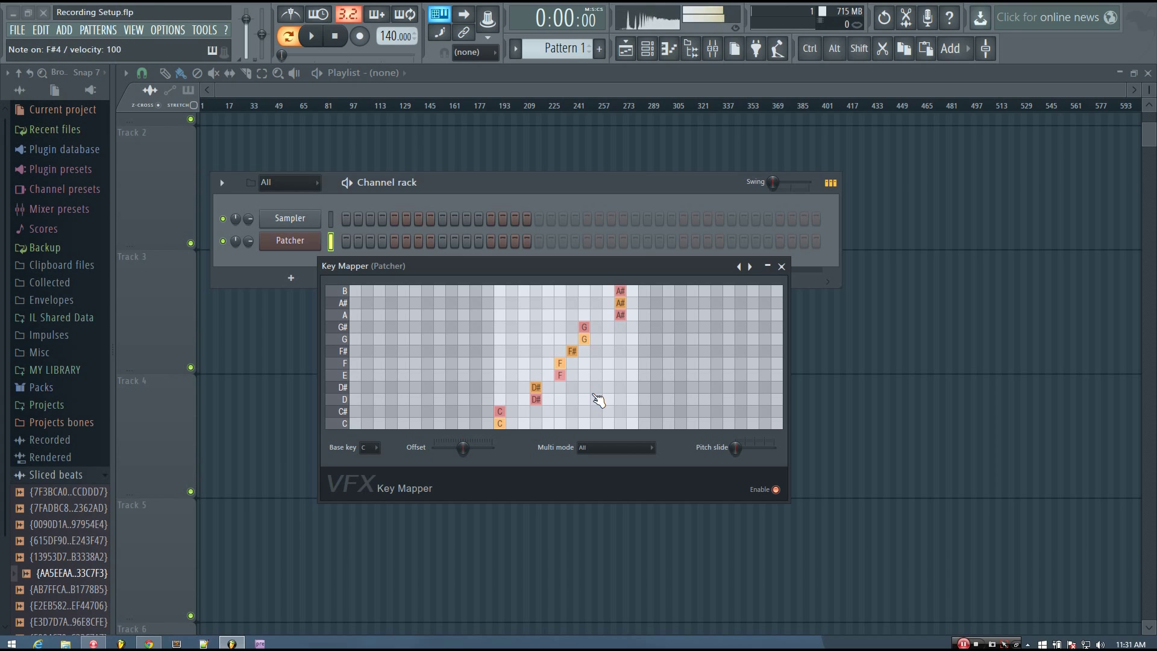
key(w)
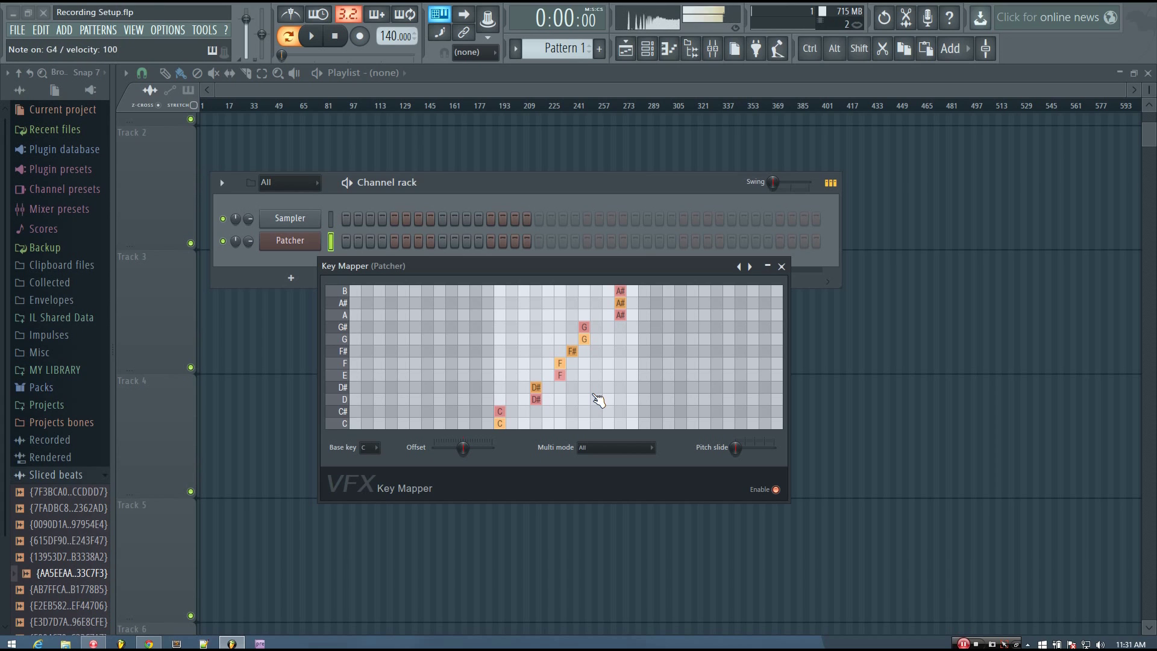
key(n)
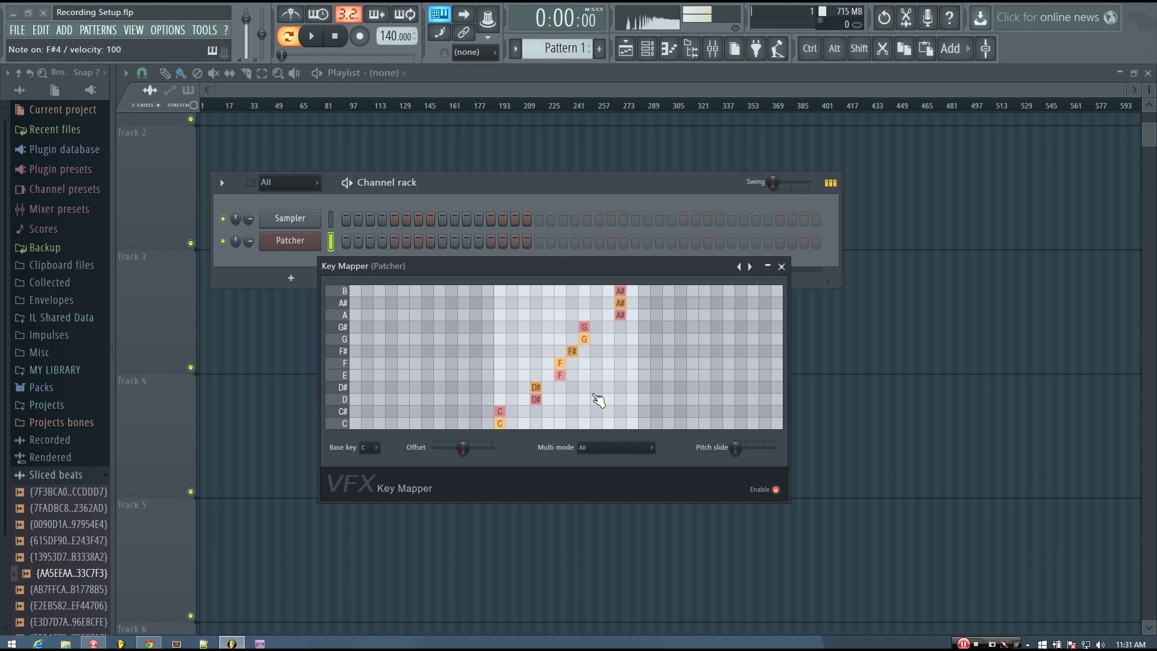
key(z)
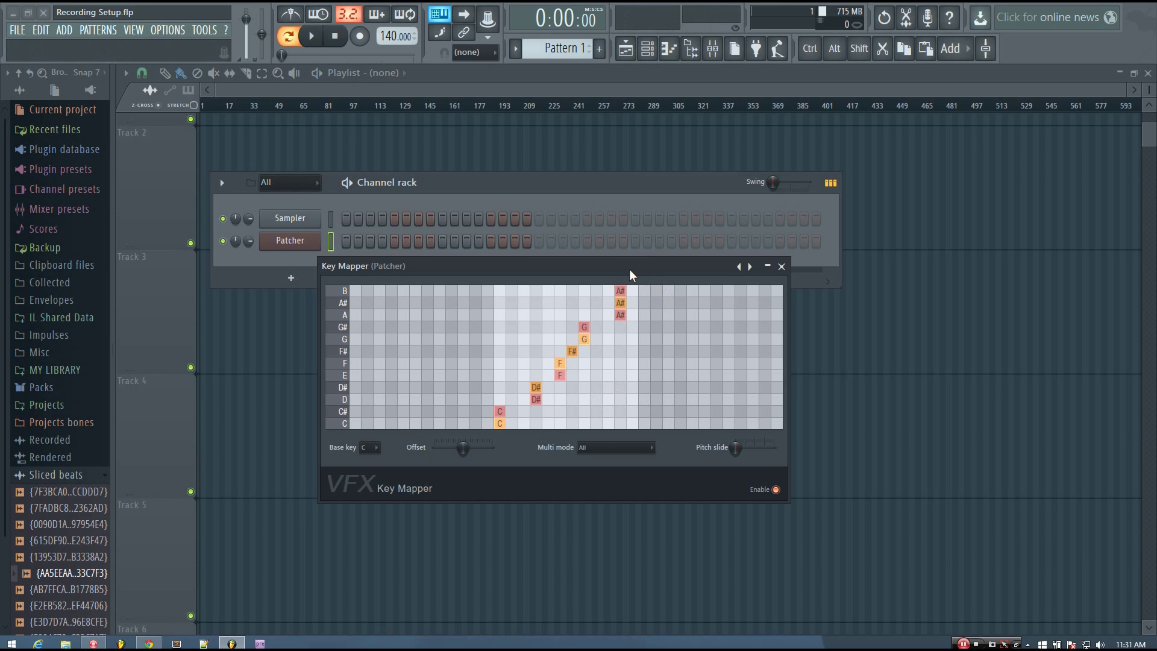
- Load the Scales > Aeolian preset into the Key Mapper, then reopen its preset list
right_click(740, 265)
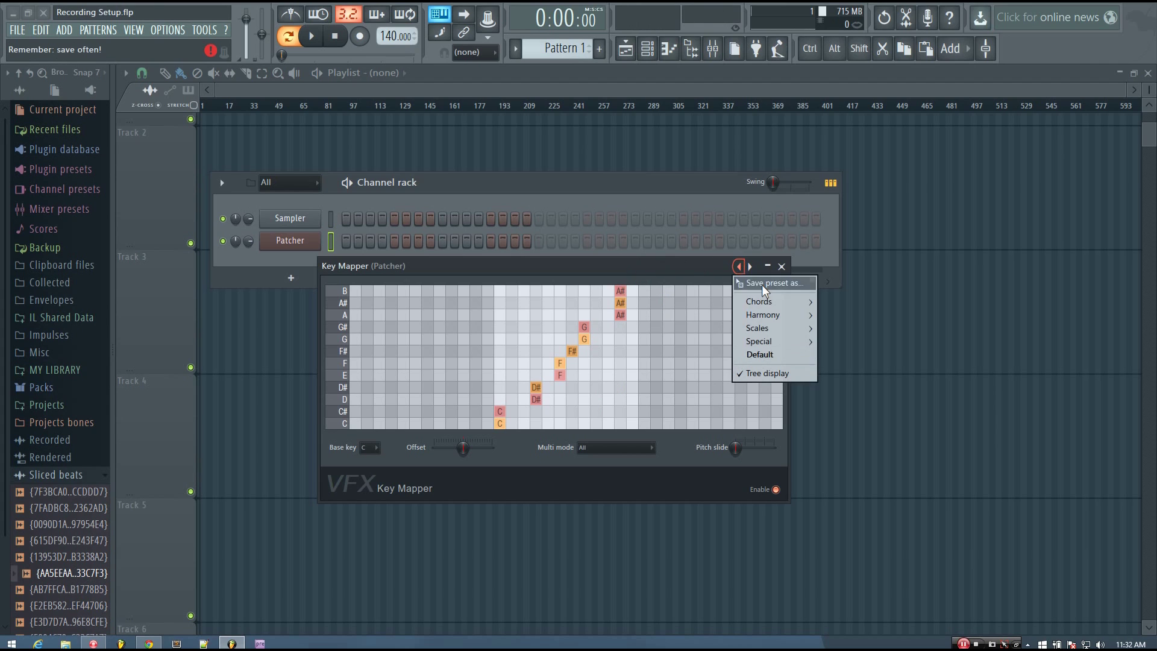
mouse_move(776, 326)
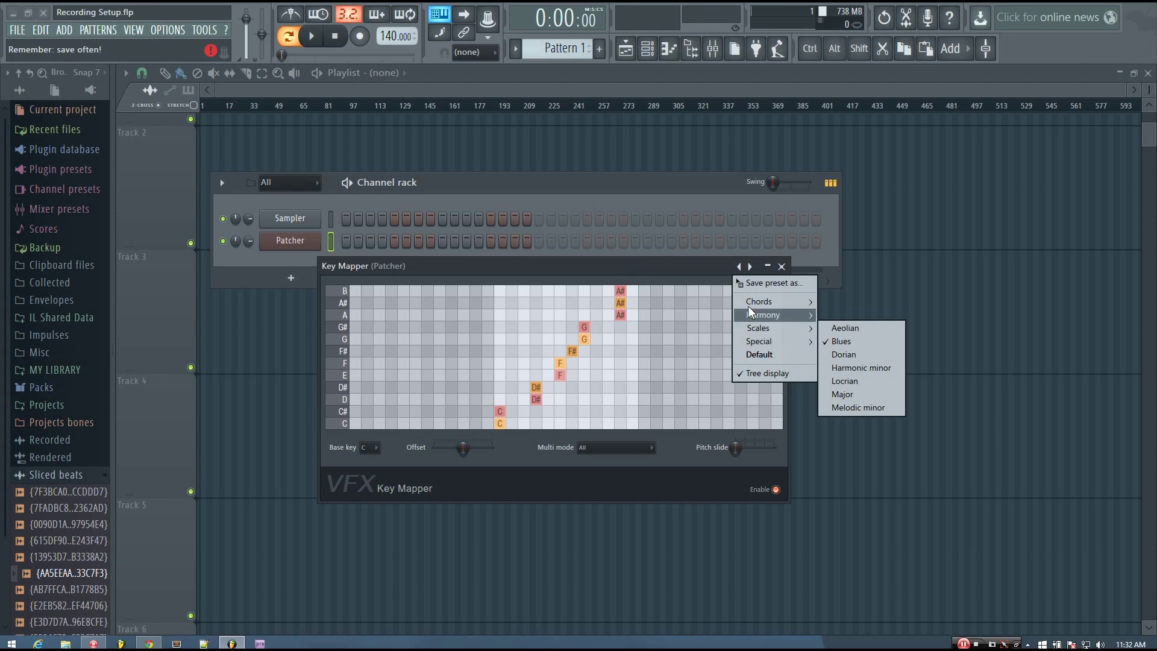
click(856, 329)
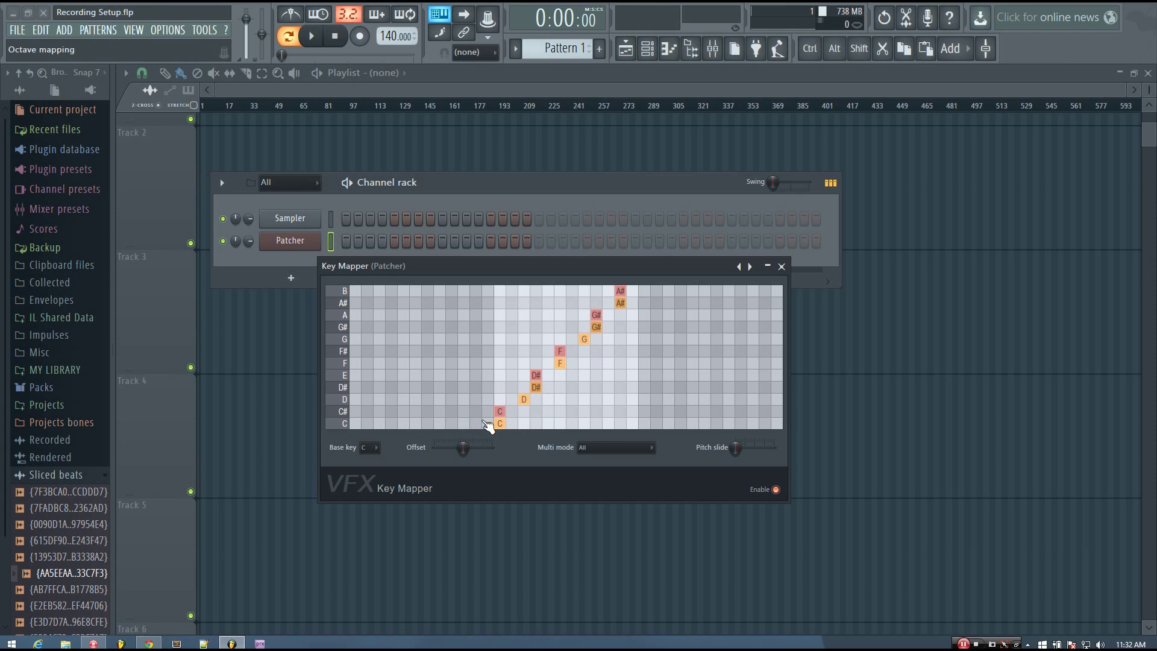
click(742, 267)
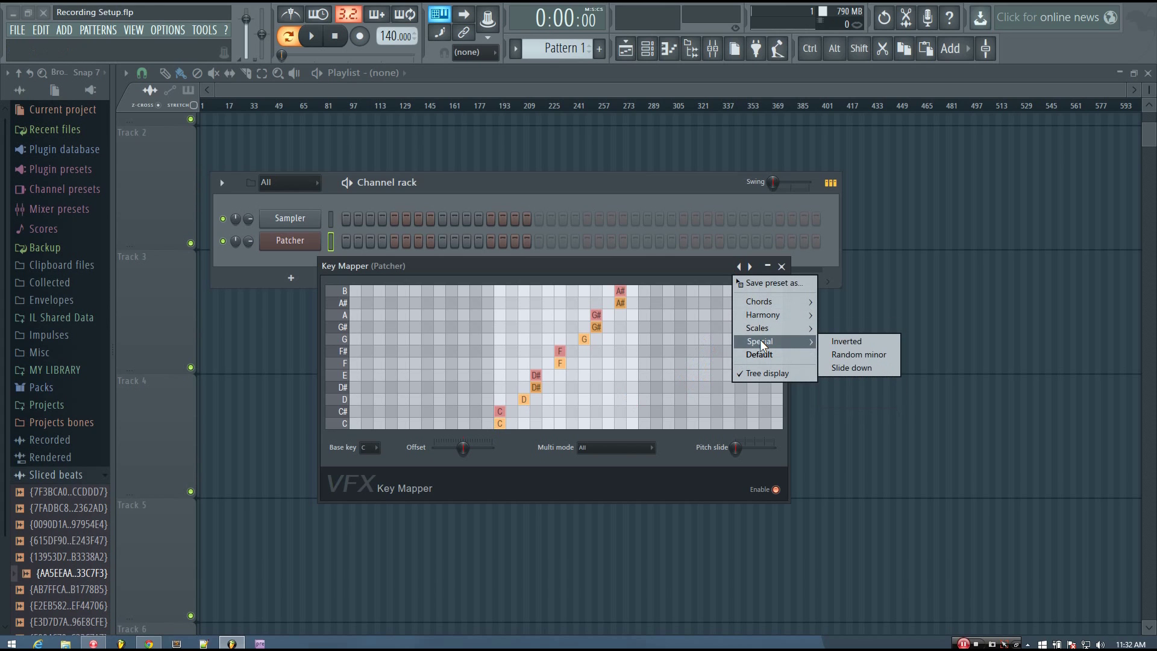
- Apply the Chords > Minor progression preset to the Key Mapper grid
click(849, 258)
click(750, 266)
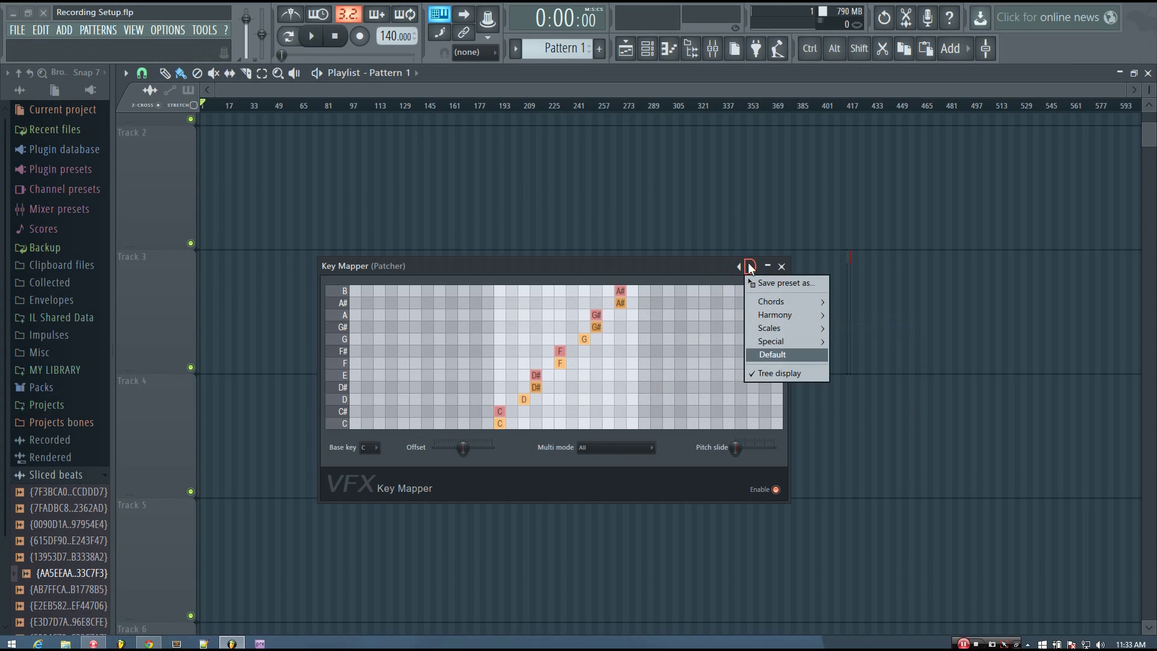
mouse_move(767, 320)
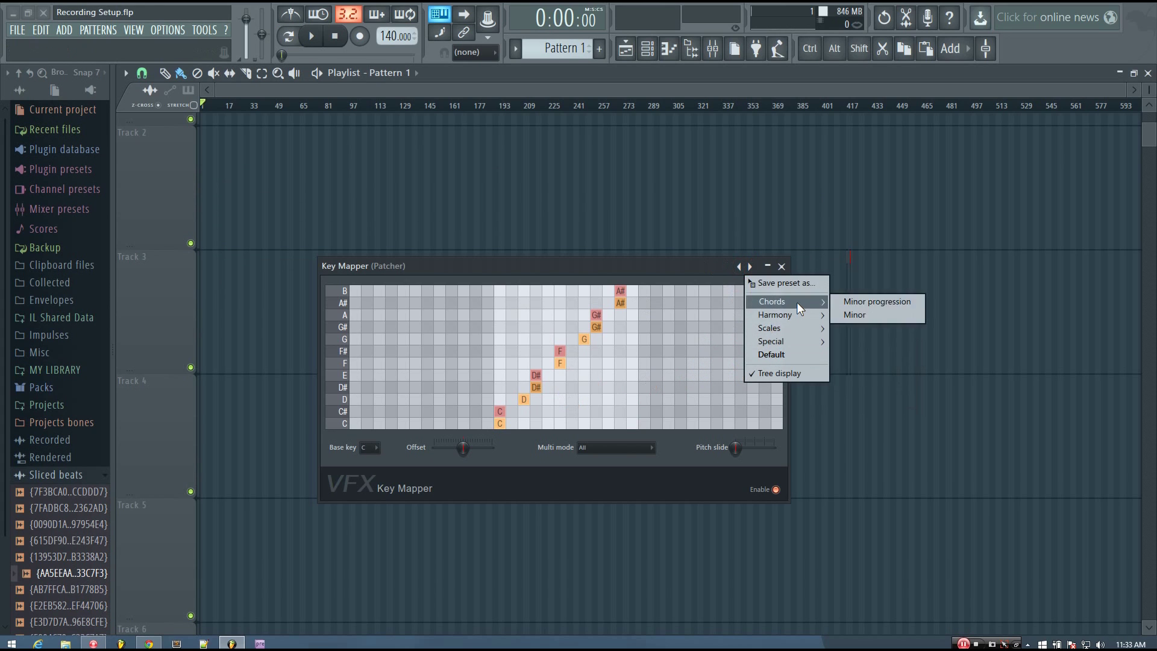
mouse_move(786, 295)
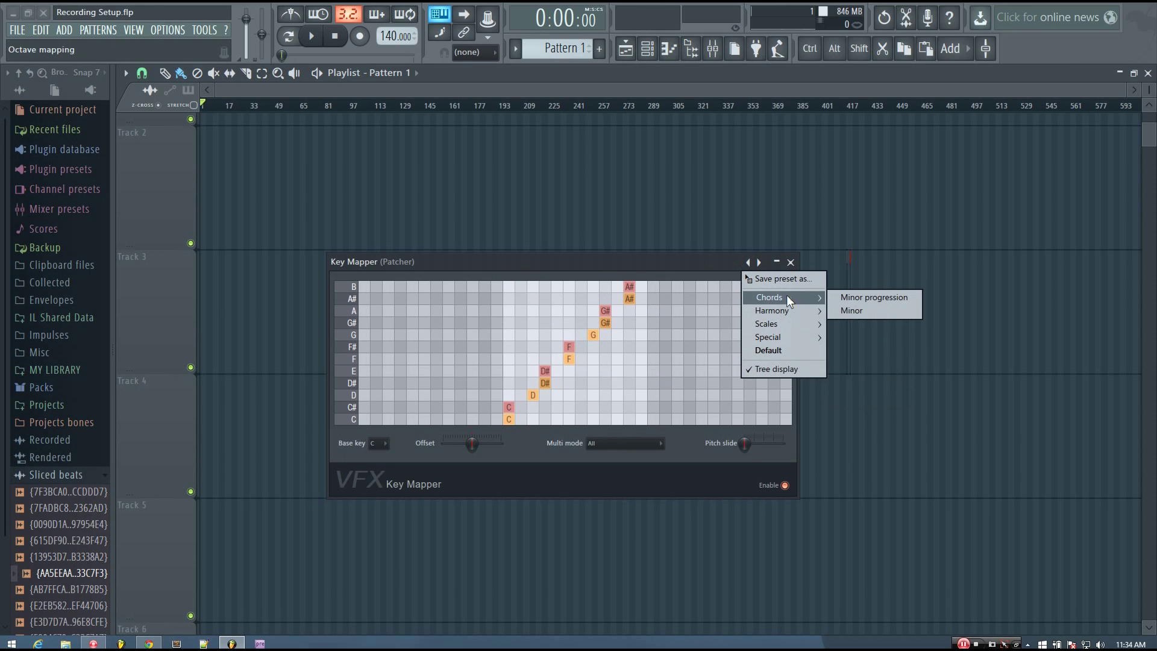
click(875, 298)
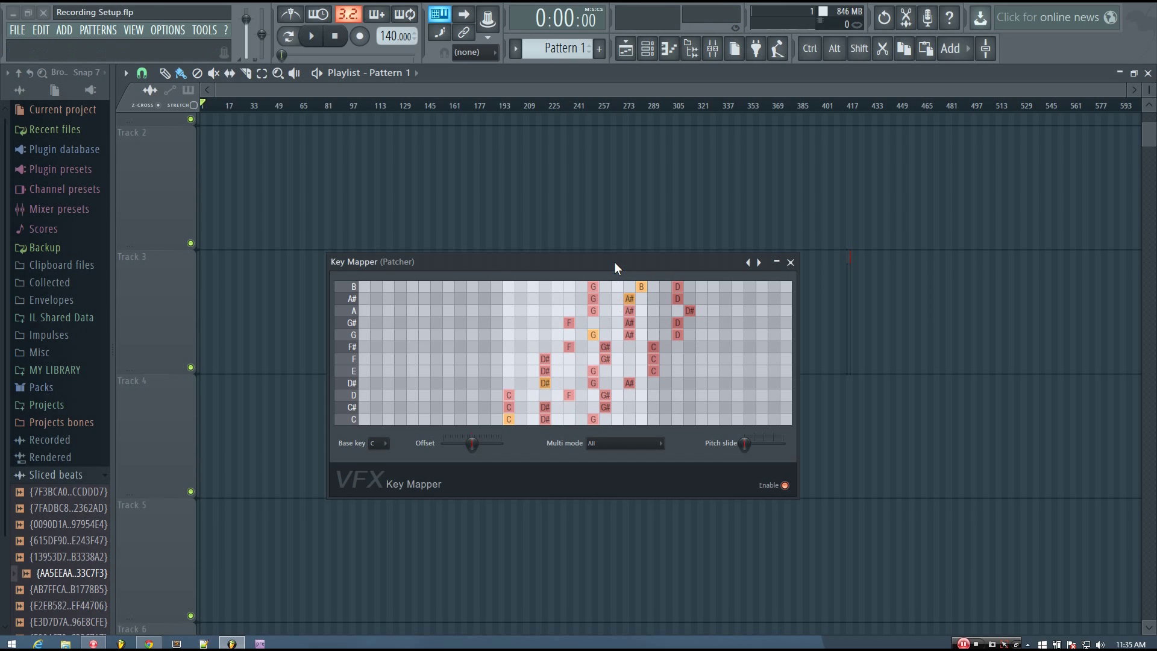
- Move the Key Mapper window up and bring up its preset list again
drag(613, 261, 606, 265)
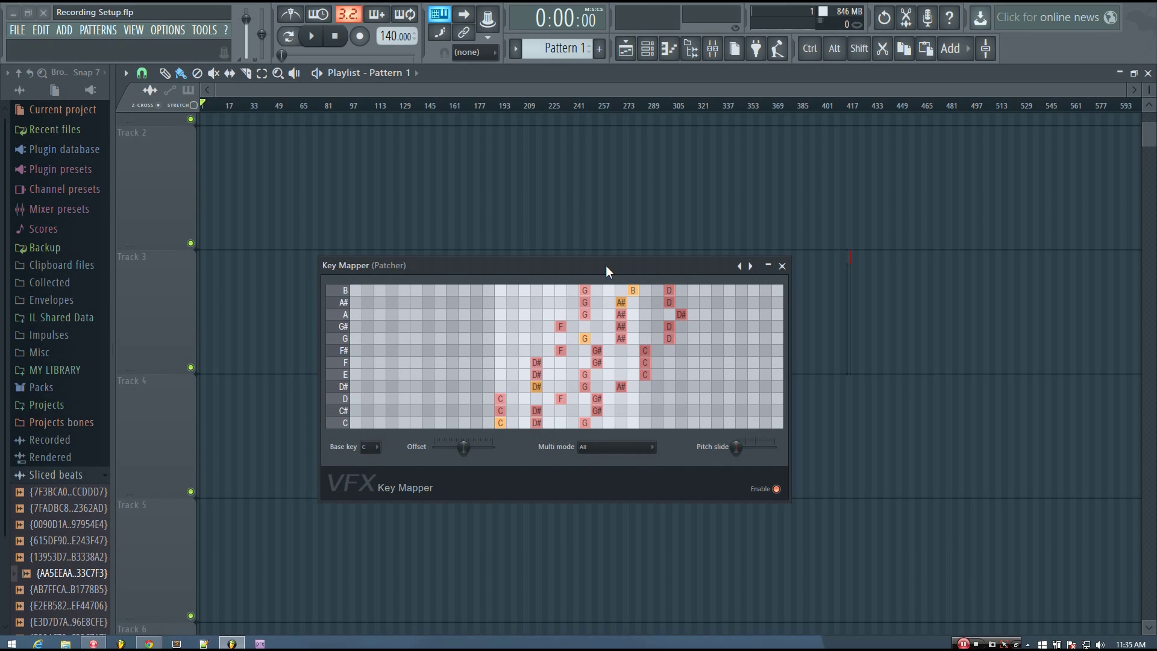
drag(605, 265, 655, 257)
right_click(753, 254)
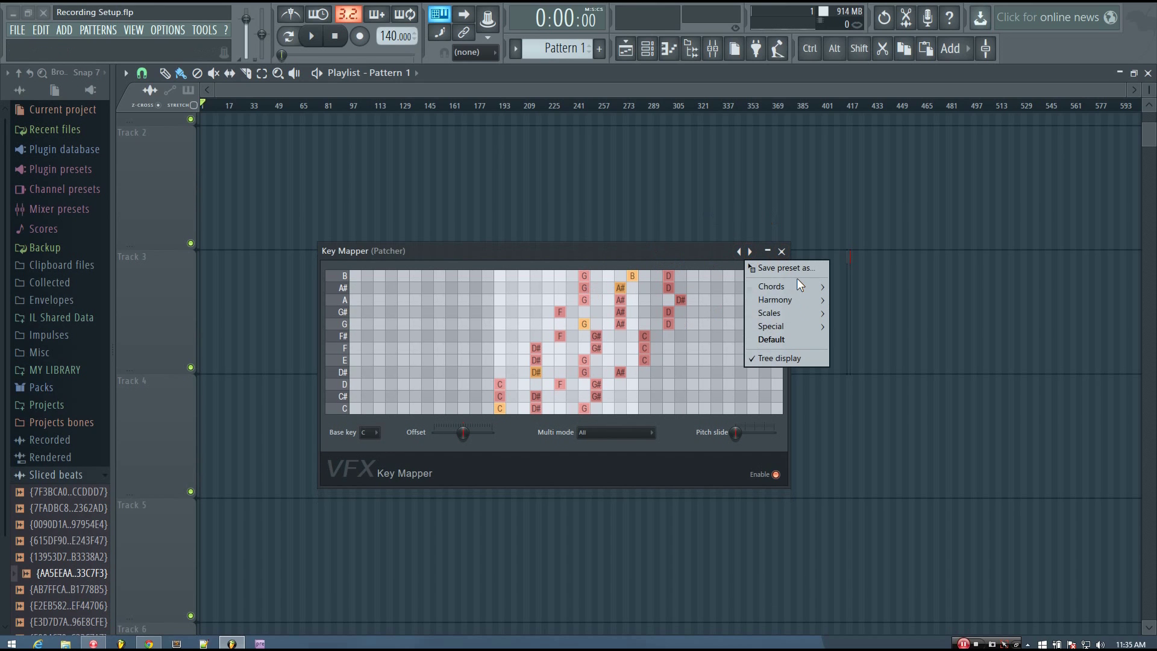
mouse_move(795, 291)
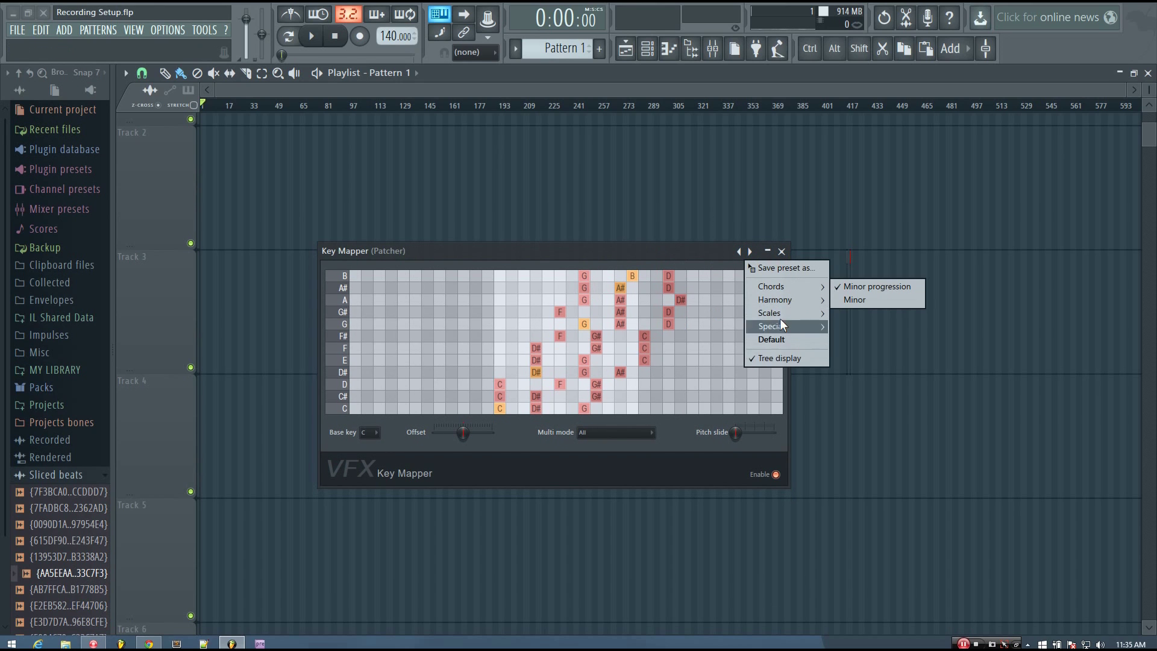
mouse_move(780, 312)
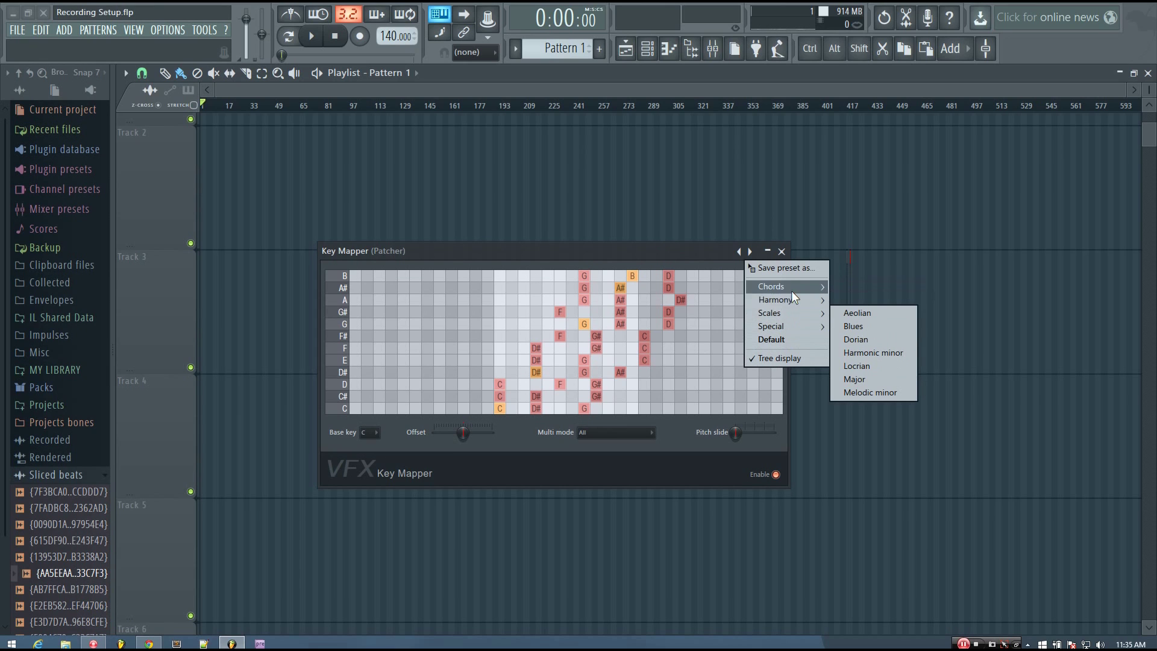
- Apply the Default preset, add F to the C row, then remove C, F and G# from it
click(780, 338)
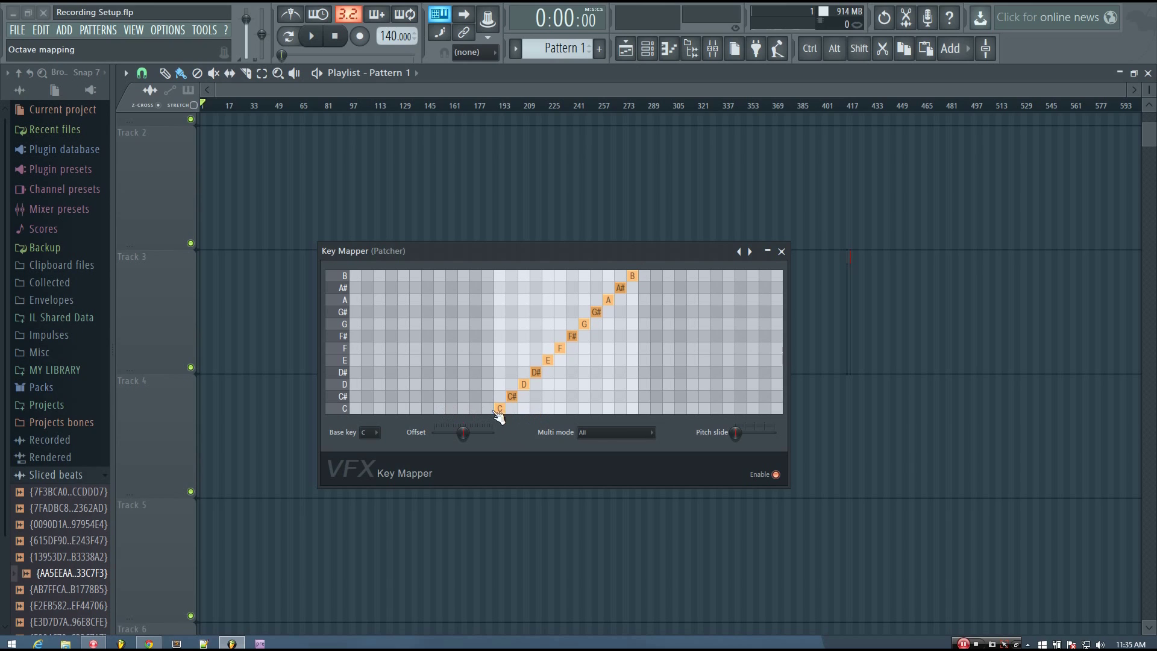
click(560, 408)
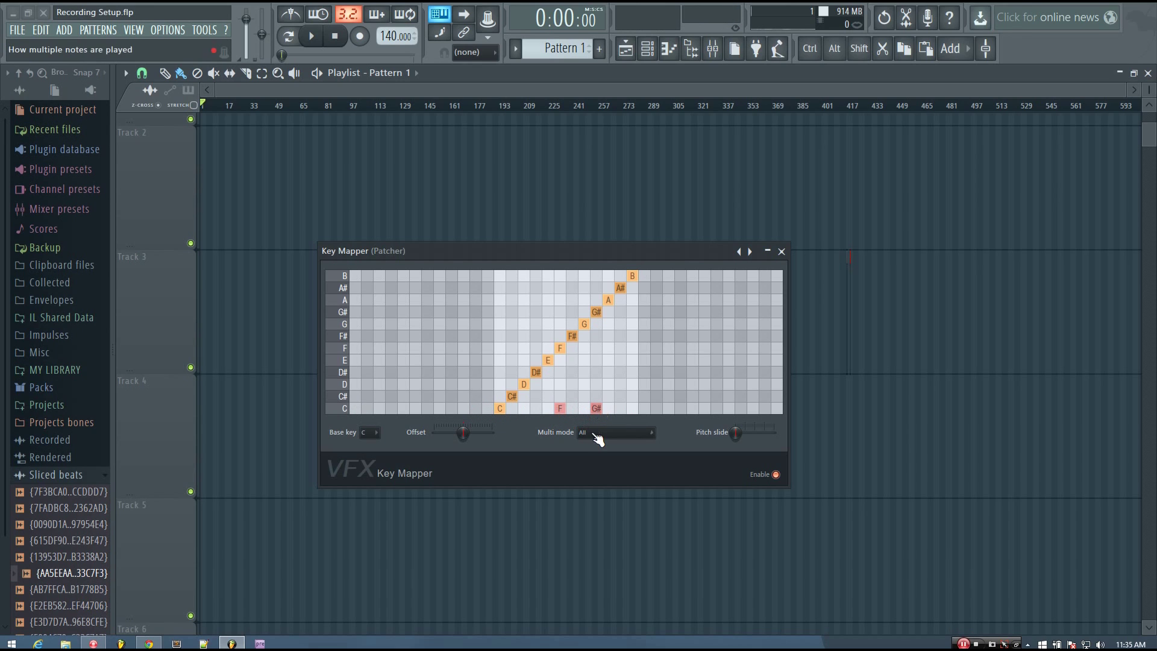
right_click(499, 408)
right_click(560, 408)
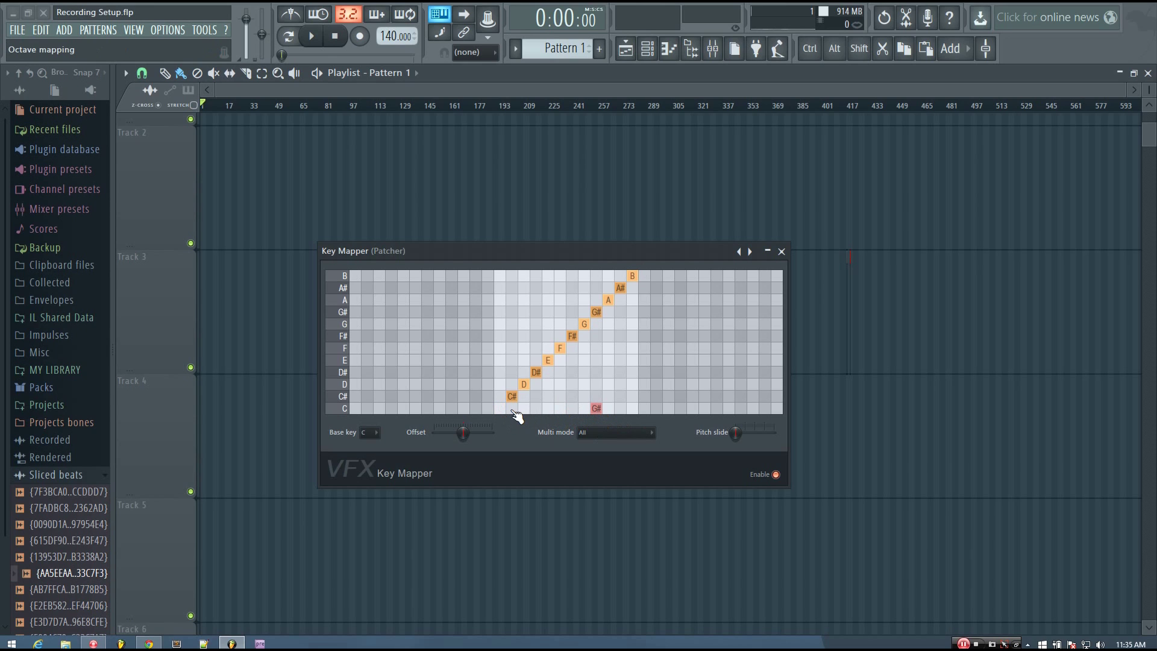
right_click(596, 409)
- Try mapping the C key to E, G and B, ending with a one-to-one mapping
click(500, 409)
click(548, 409)
click(585, 409)
click(548, 410)
drag(612, 411, 505, 411)
drag(518, 252, 510, 243)
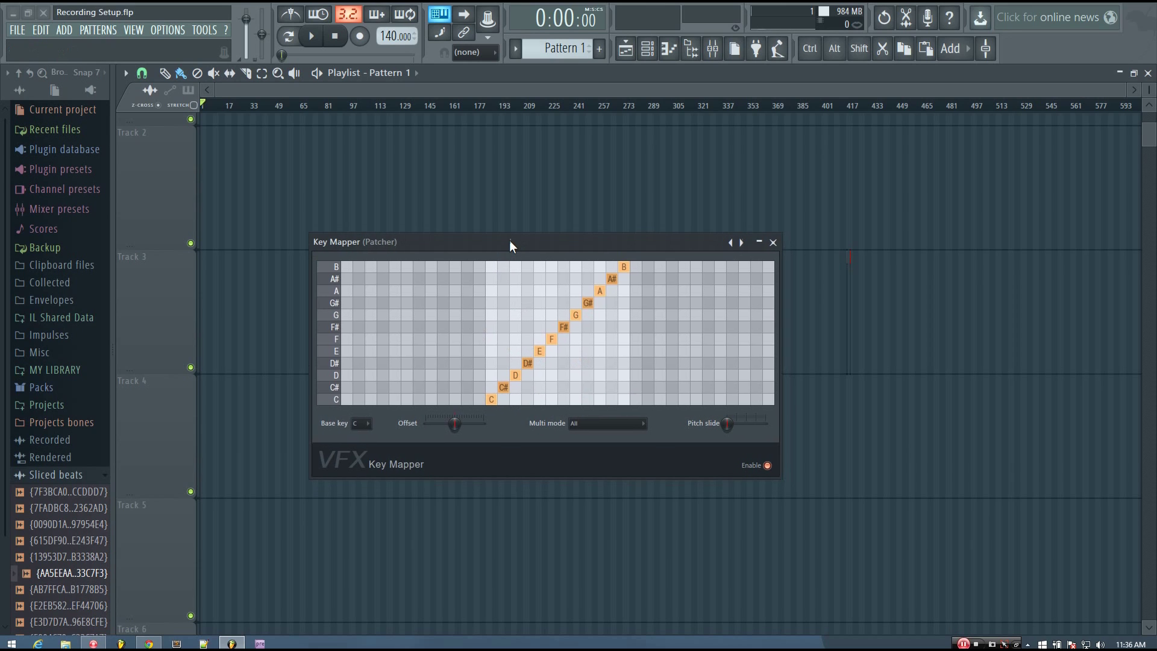
- Add E to the C key's mapping, audition it, and add F to the D key
click(539, 399)
click(532, 399)
click(551, 375)
- Delete the C#, D#, F#, G# and A# mappings, then play notes including D to test
right_click(504, 389)
right_click(528, 363)
right_click(563, 328)
right_click(587, 302)
right_click(611, 279)
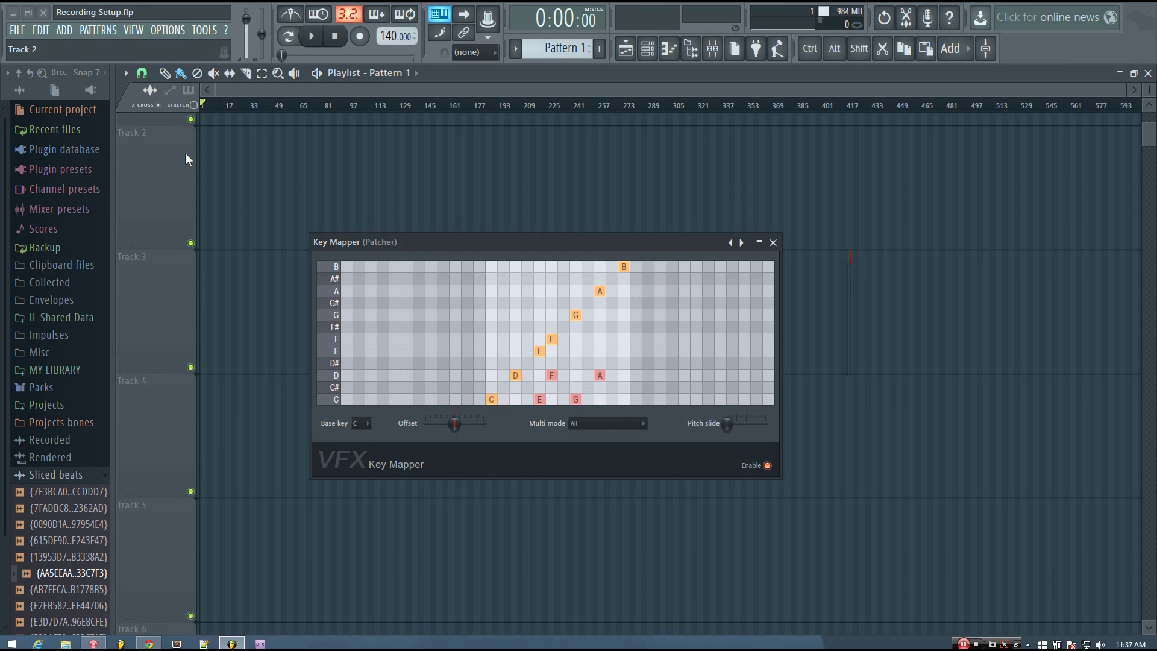
key(s)
key(x)
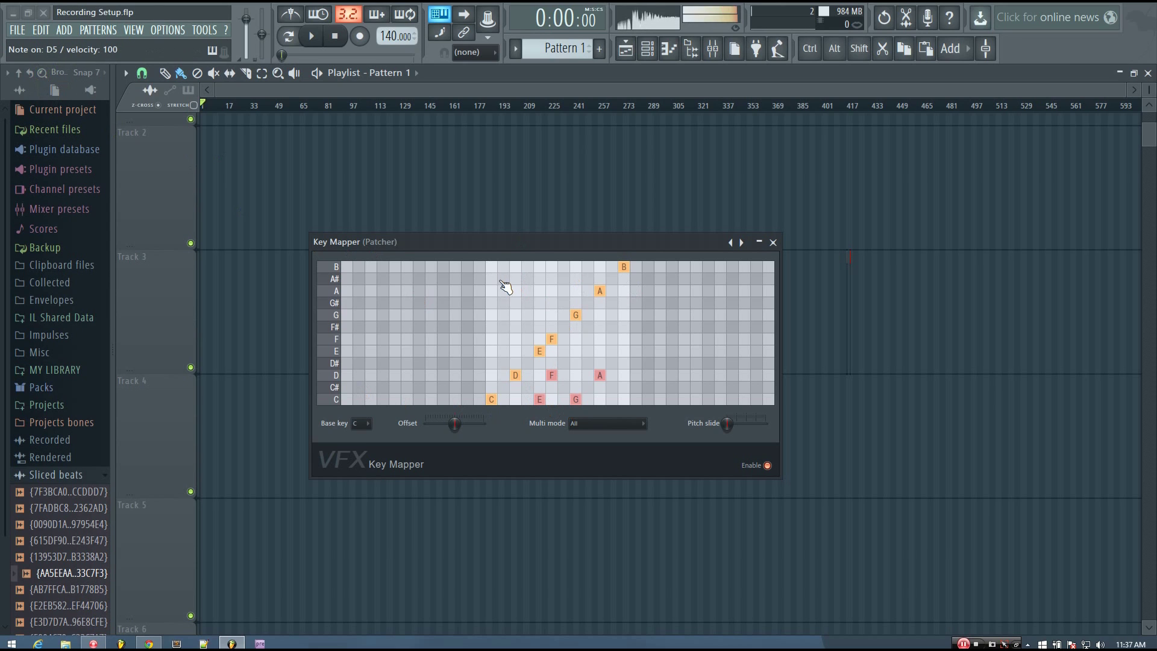
- Add G and B to the E key's chord, then play the E, B, C and G chords
click(574, 352)
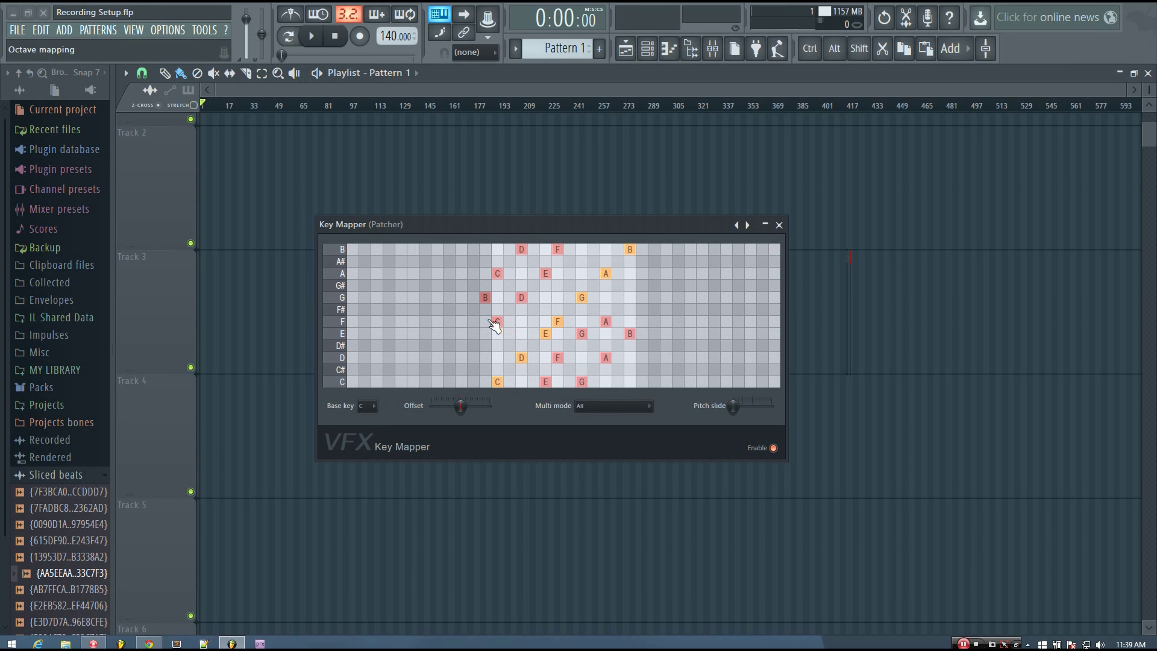
key(e)
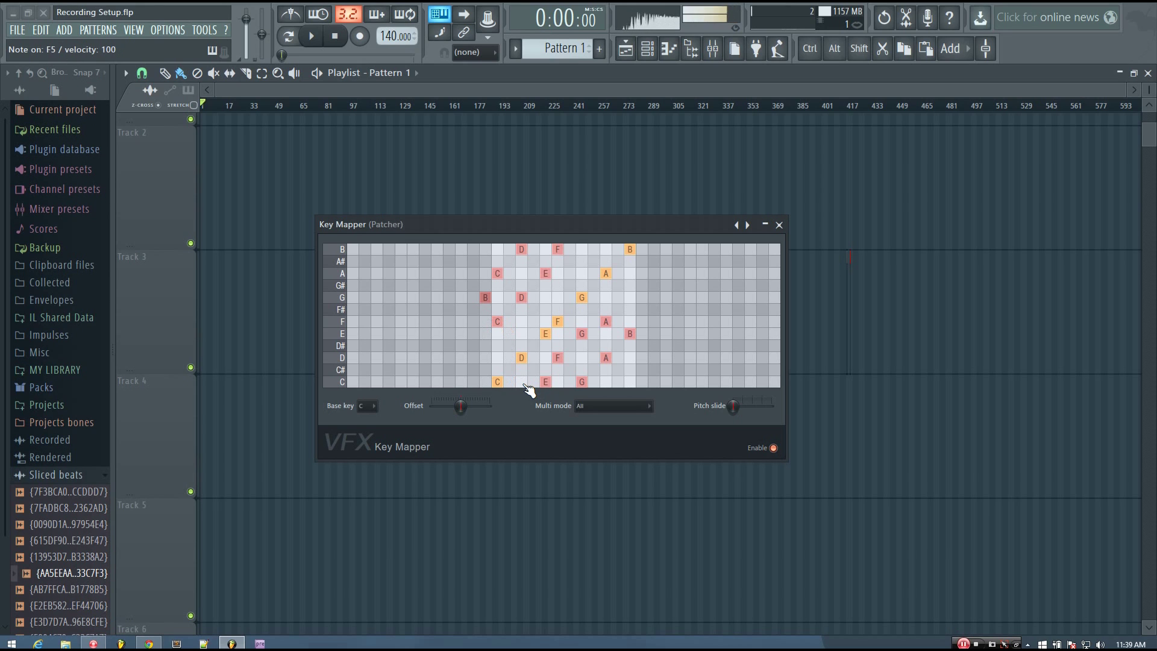
key(u)
key(q)
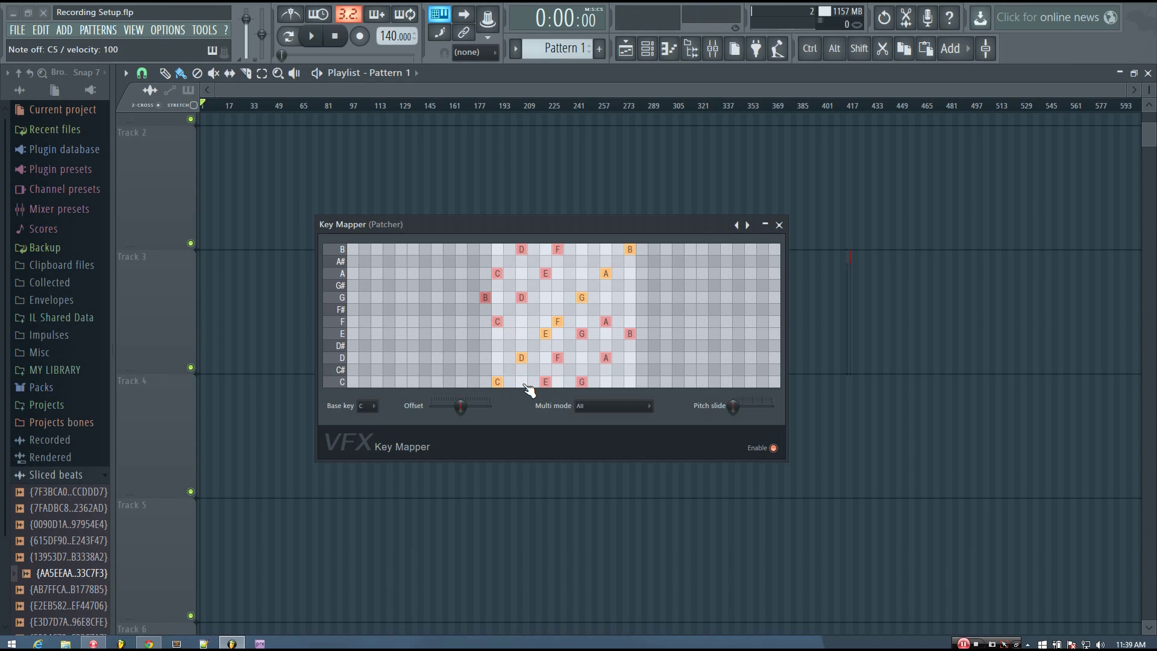
key(t)
key(t)
- Delete the added chord notes from the B, A, G, F, C and D key rows
right_click(557, 251)
right_click(546, 274)
right_click(522, 249)
right_click(497, 274)
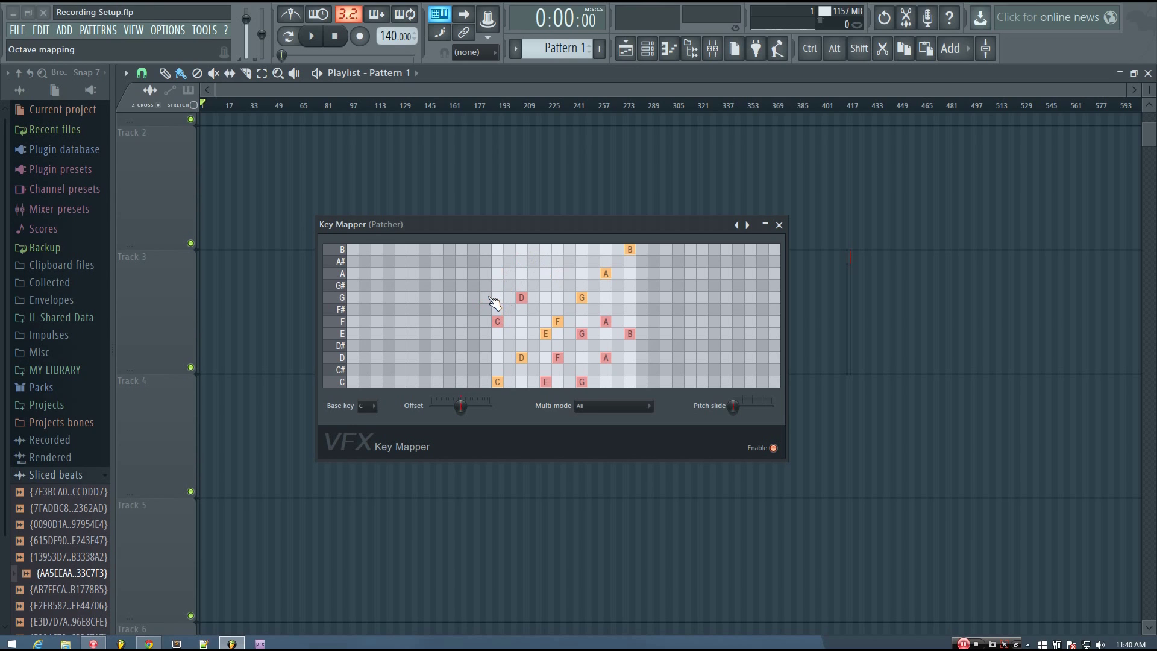
right_click(521, 298)
right_click(497, 322)
right_click(545, 382)
right_click(557, 358)
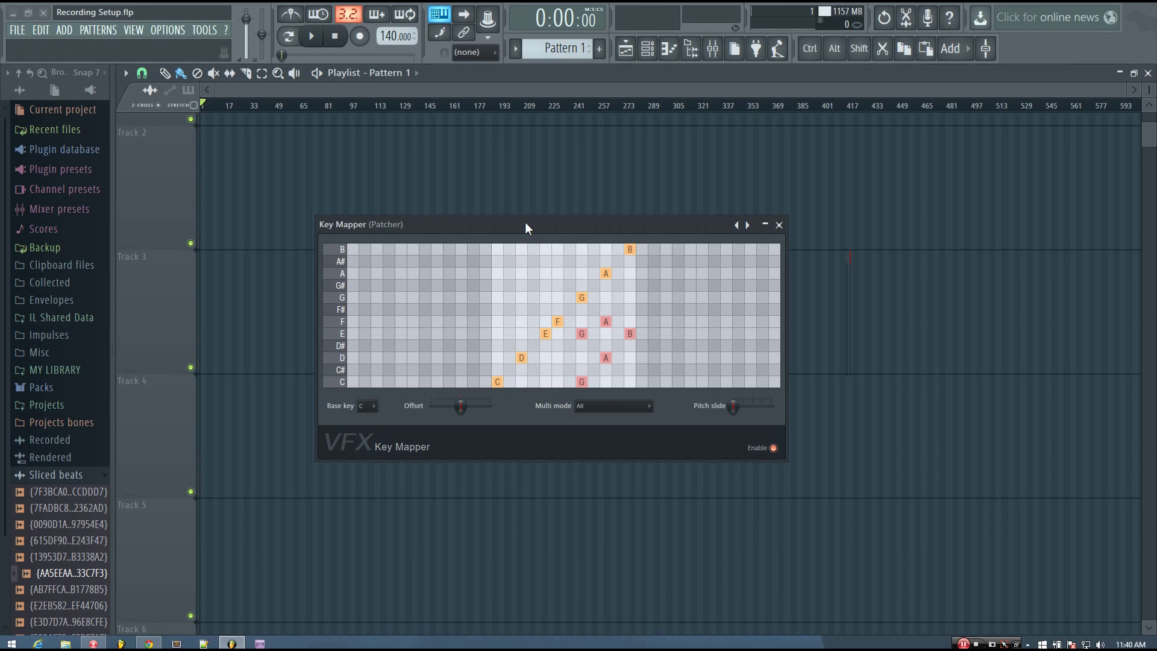
- Redraw the C, C#, D#, G# and A# diagonal mappings and reset the E key to E only
mouse_move(526, 223)
mouse_down()
mouse_move(525, 234)
mouse_move(520, 220)
mouse_up()
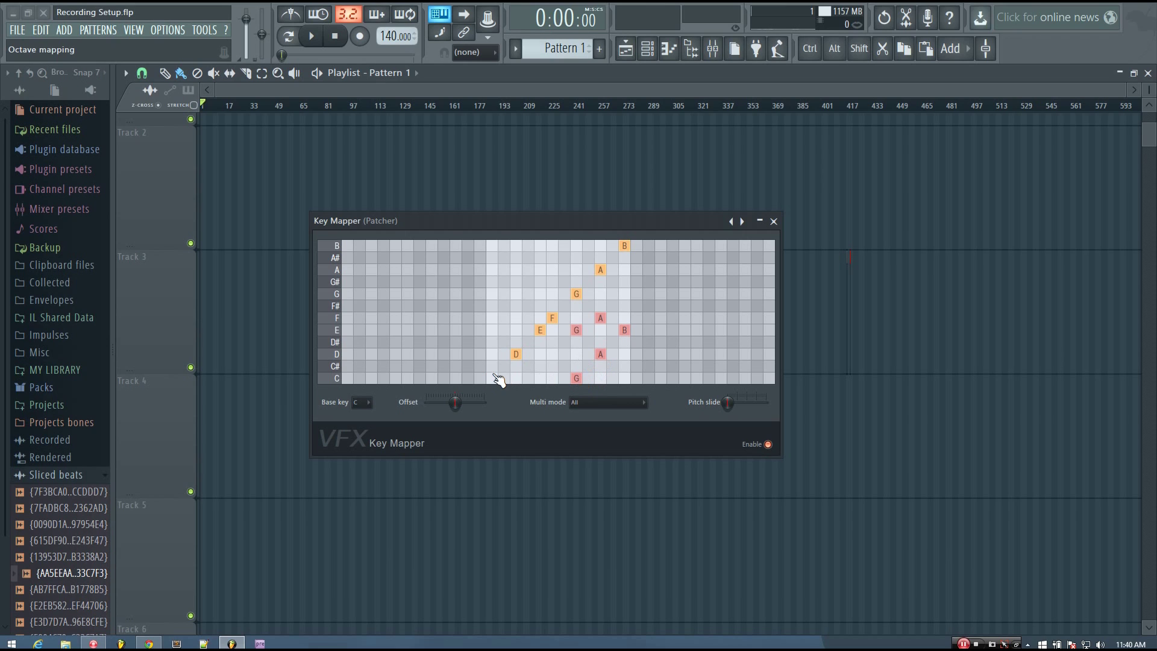
drag(498, 380, 564, 317)
drag(593, 282, 612, 257)
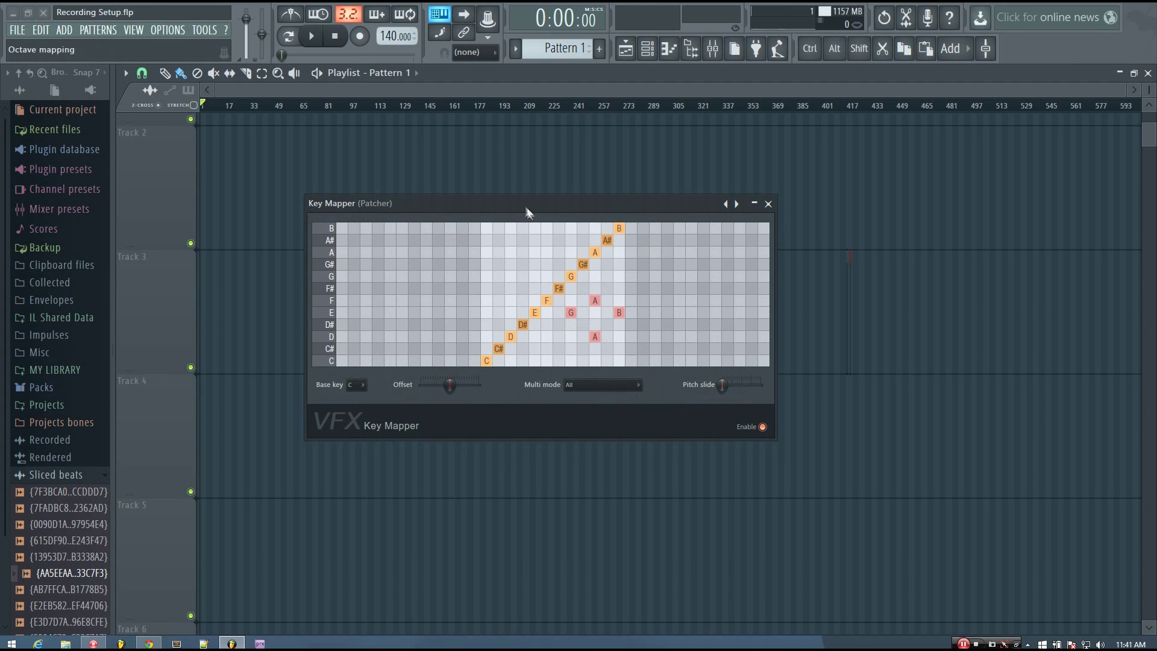
click(617, 313)
click(534, 313)
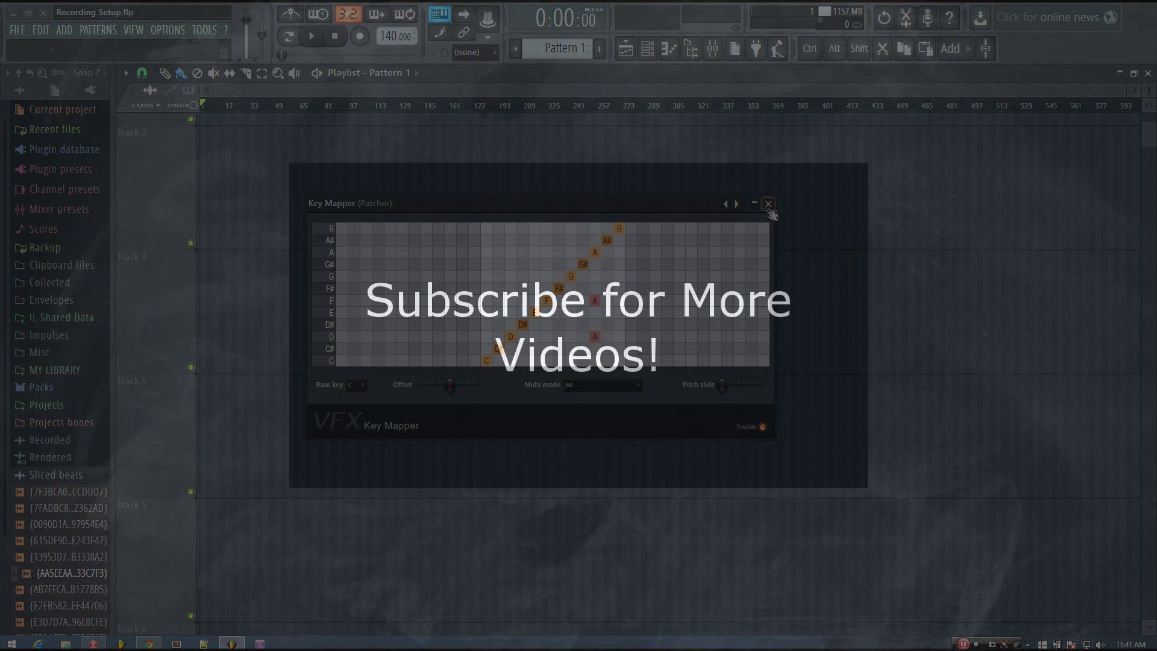